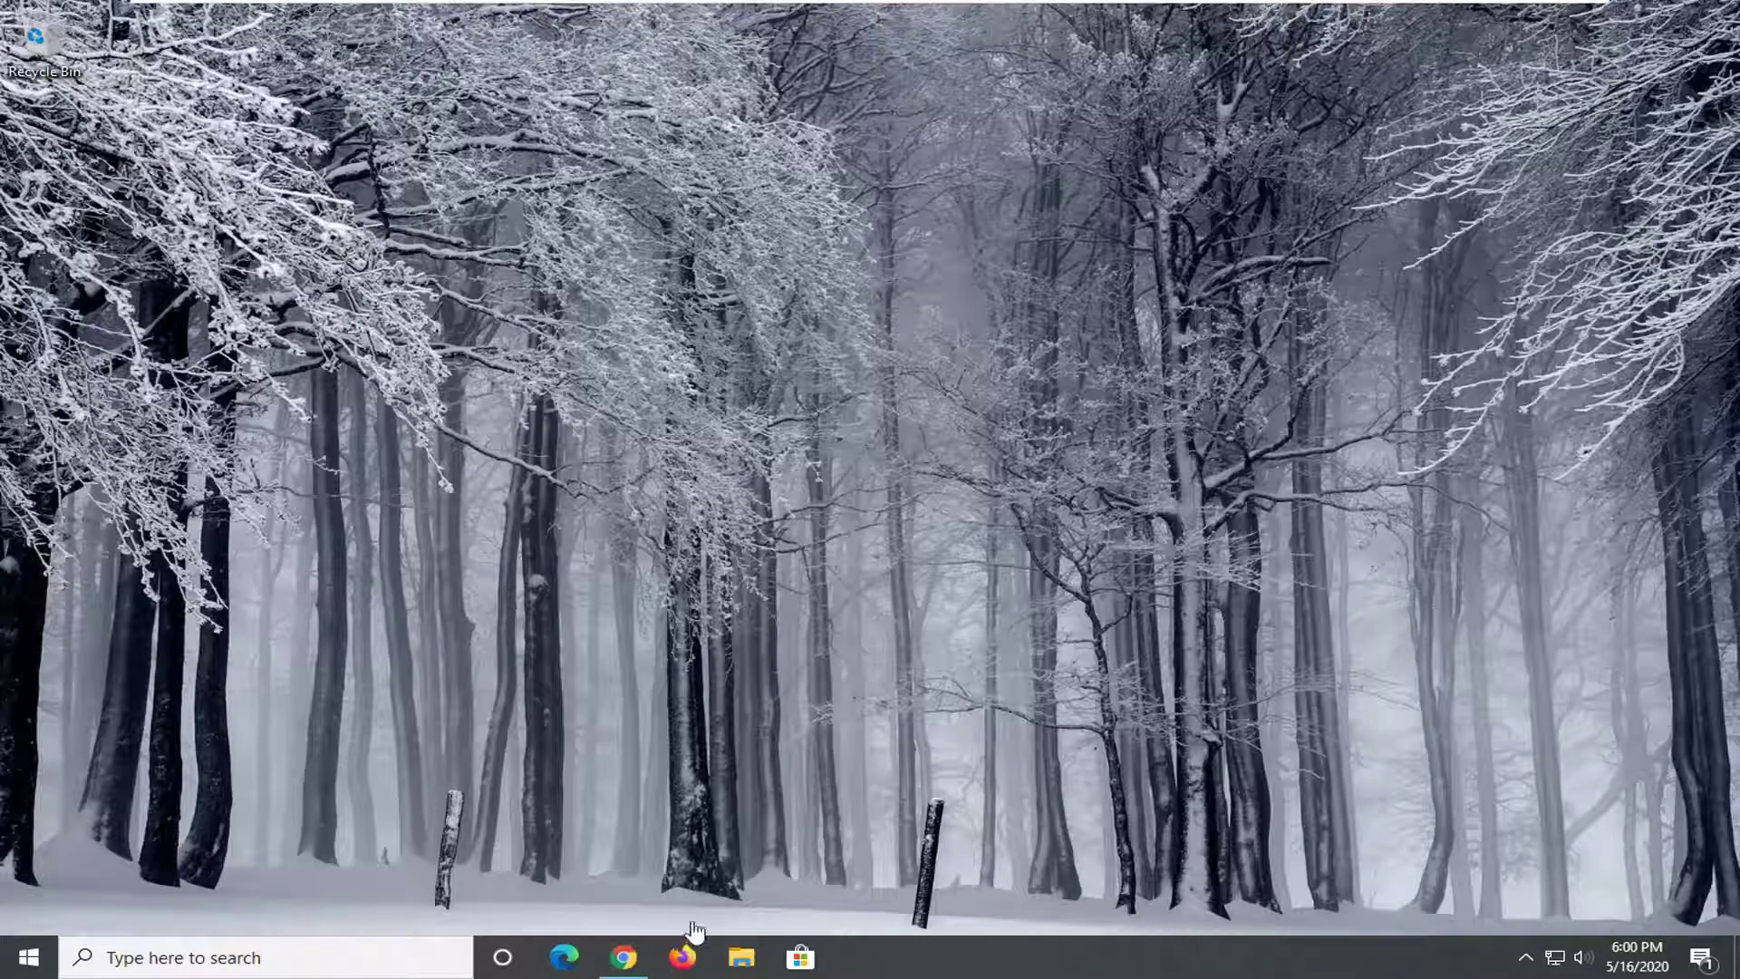
Search Google in Chrome for 'msvcp140.dll download'
left_click(649, 953)
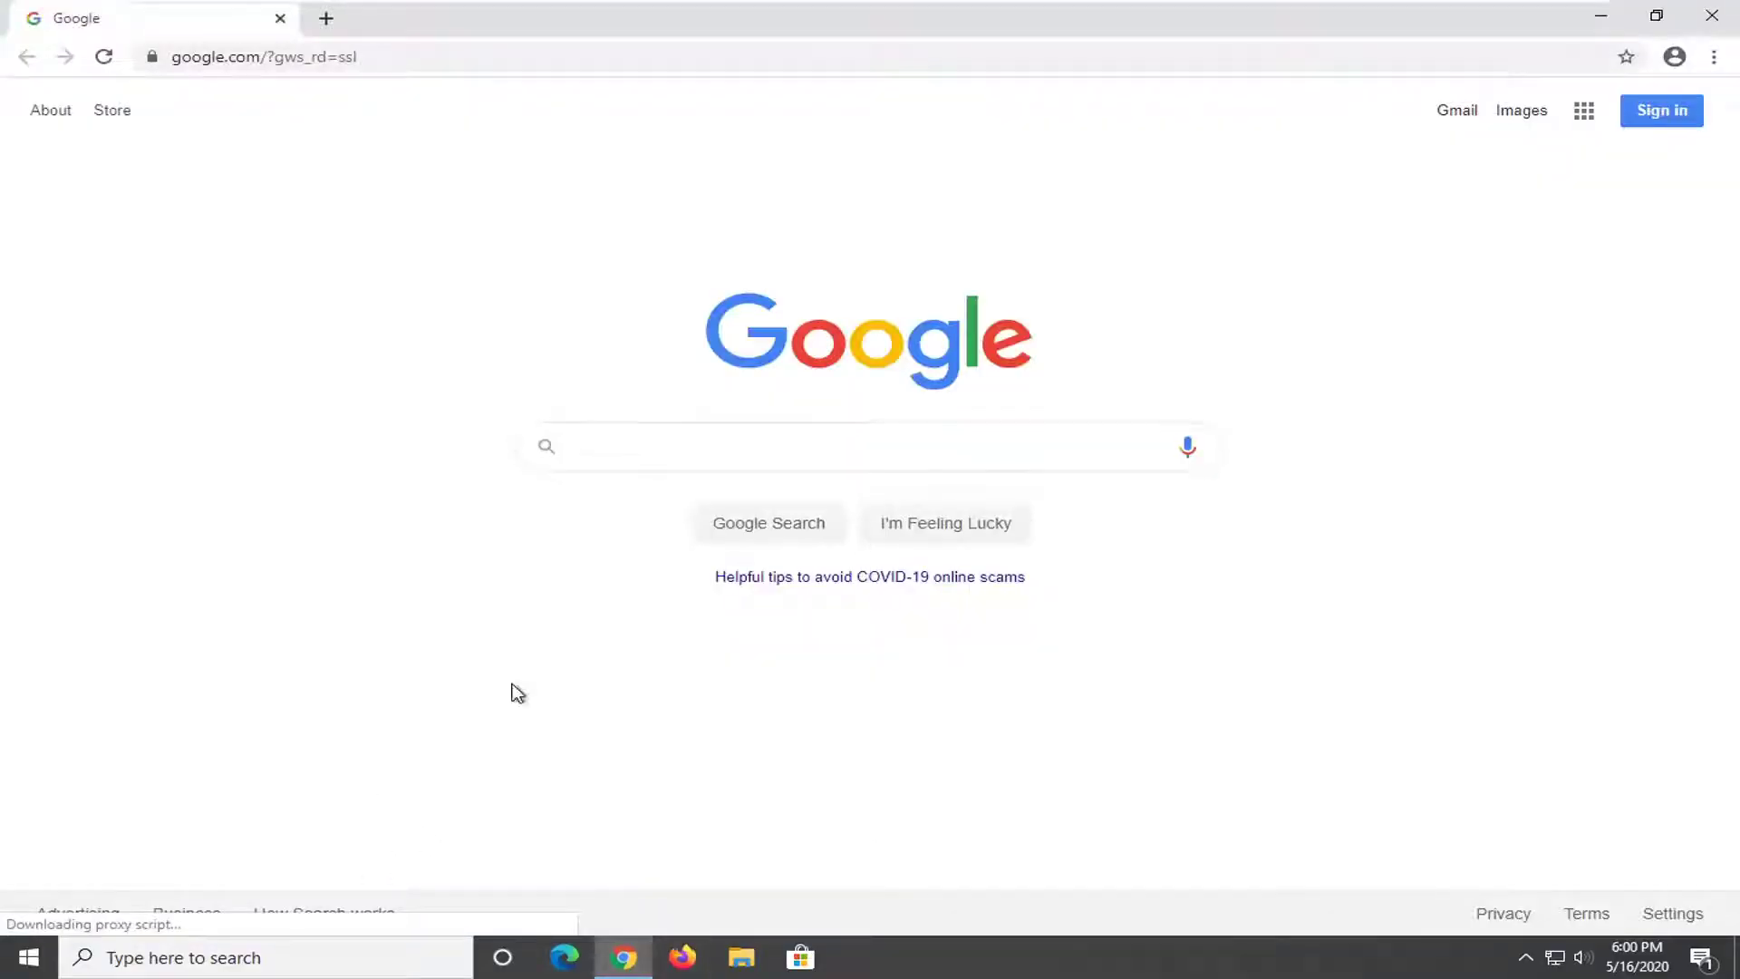
left_click(725, 446)
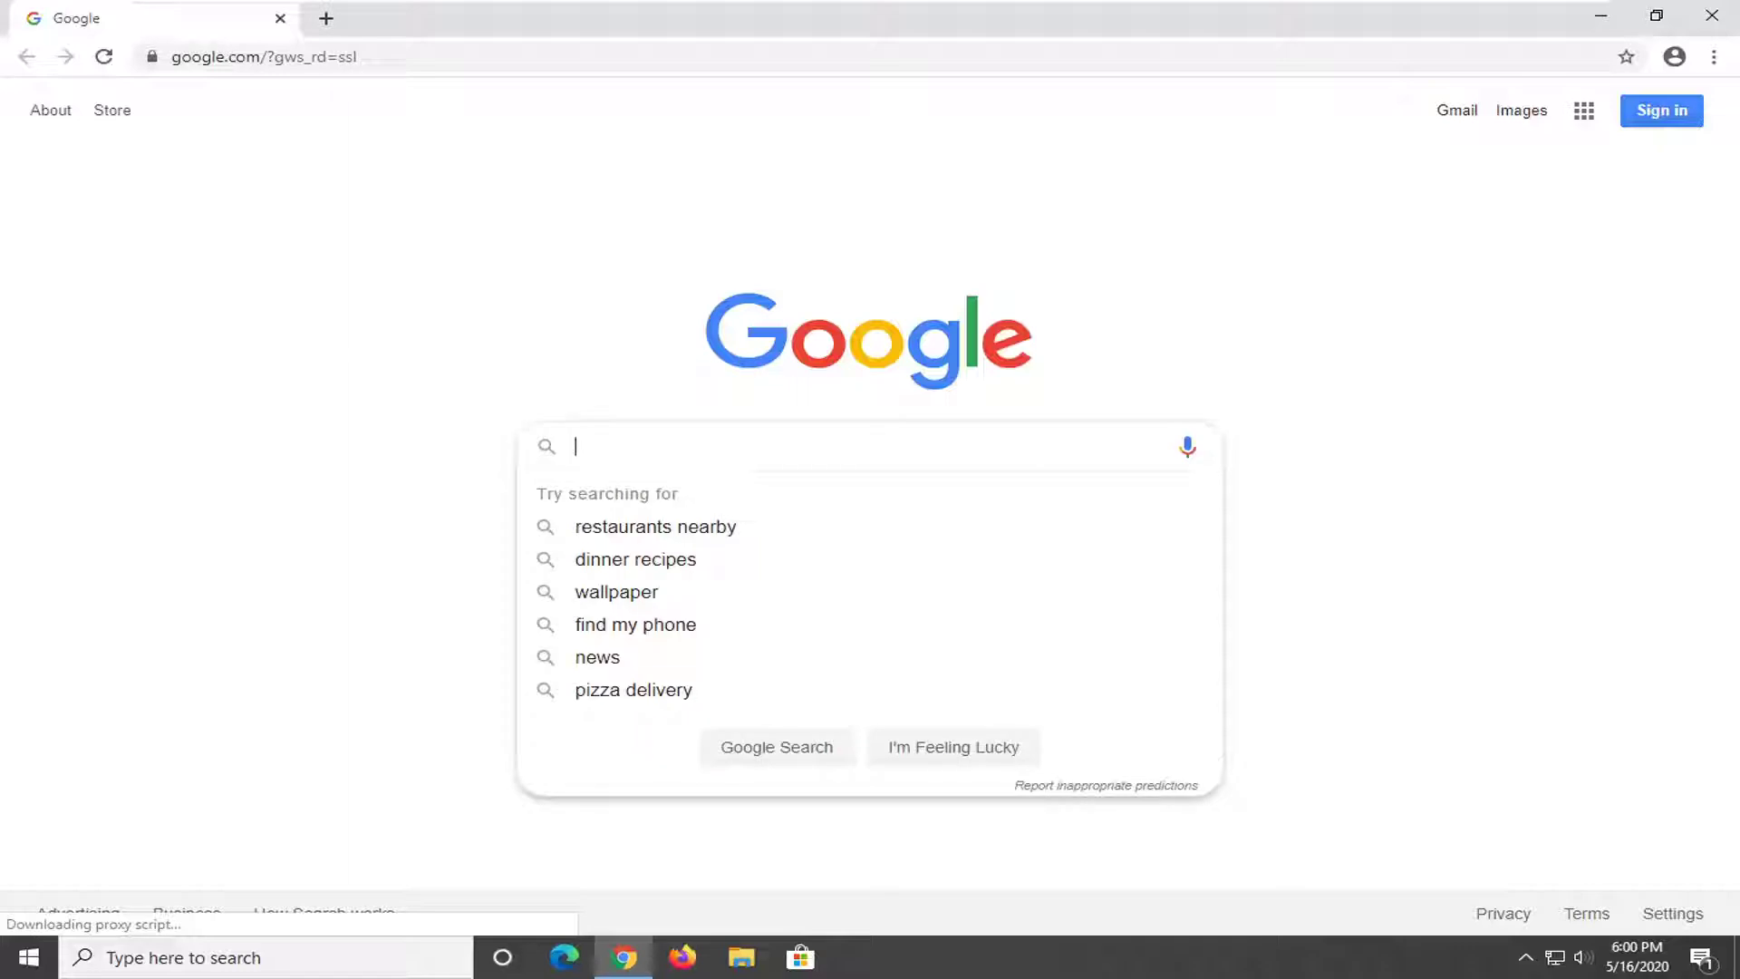
type("ms")
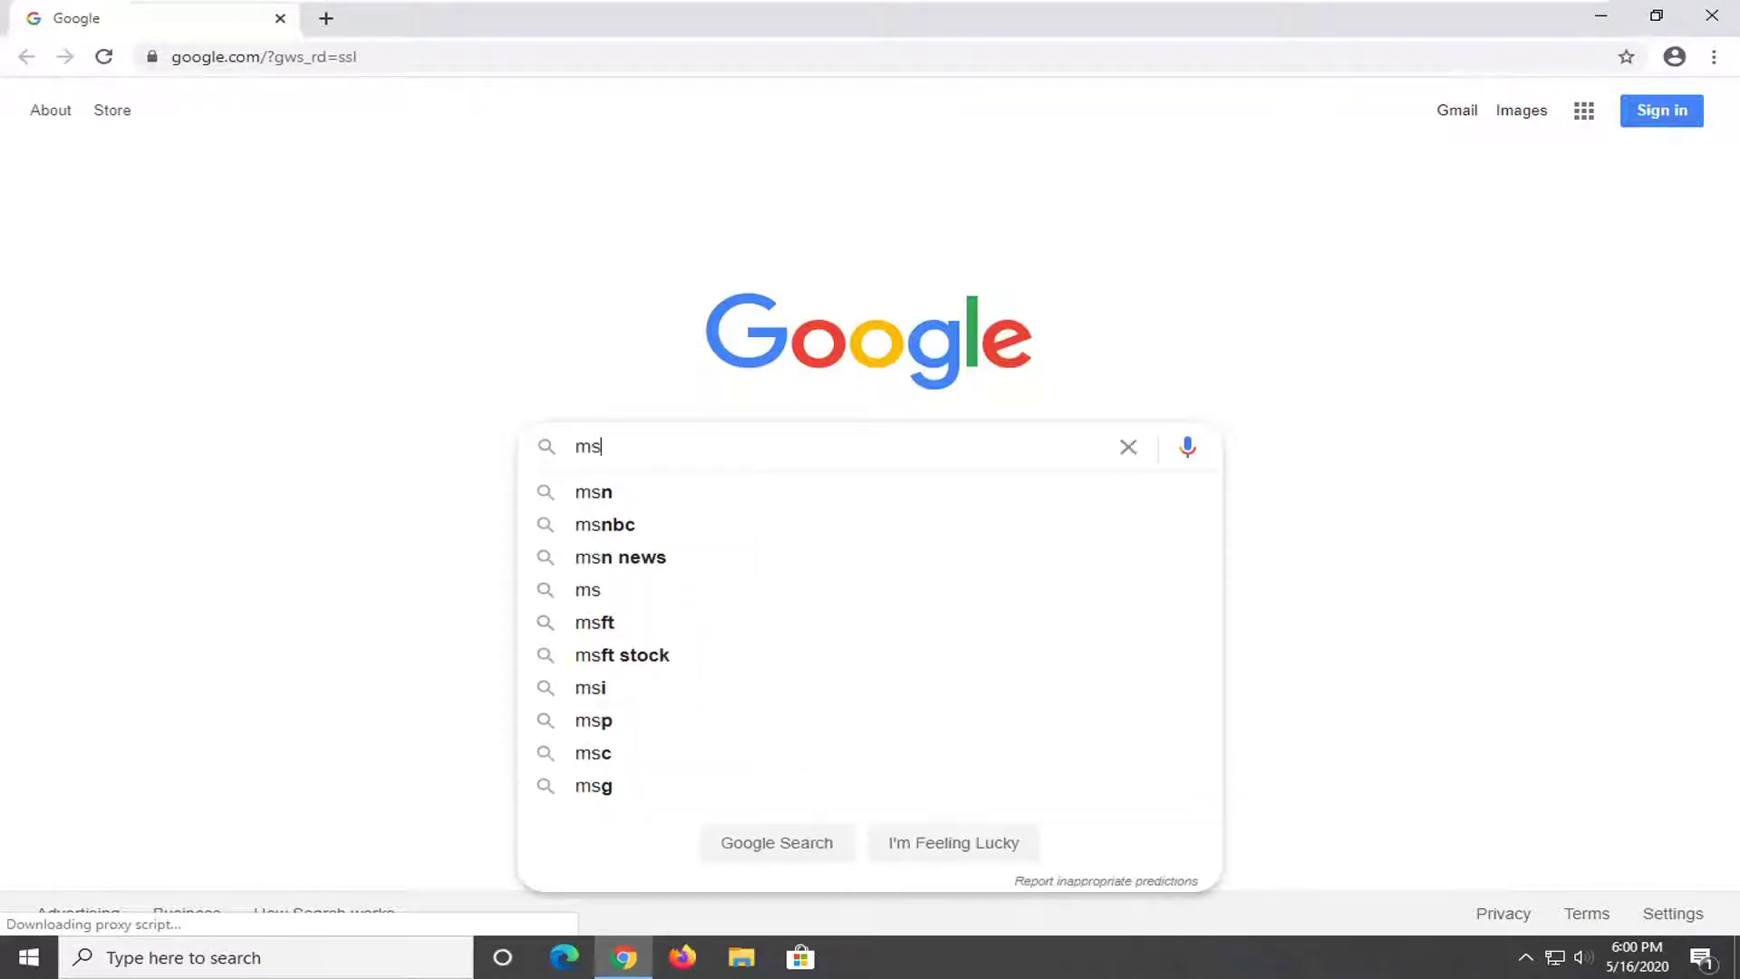
type("vcp")
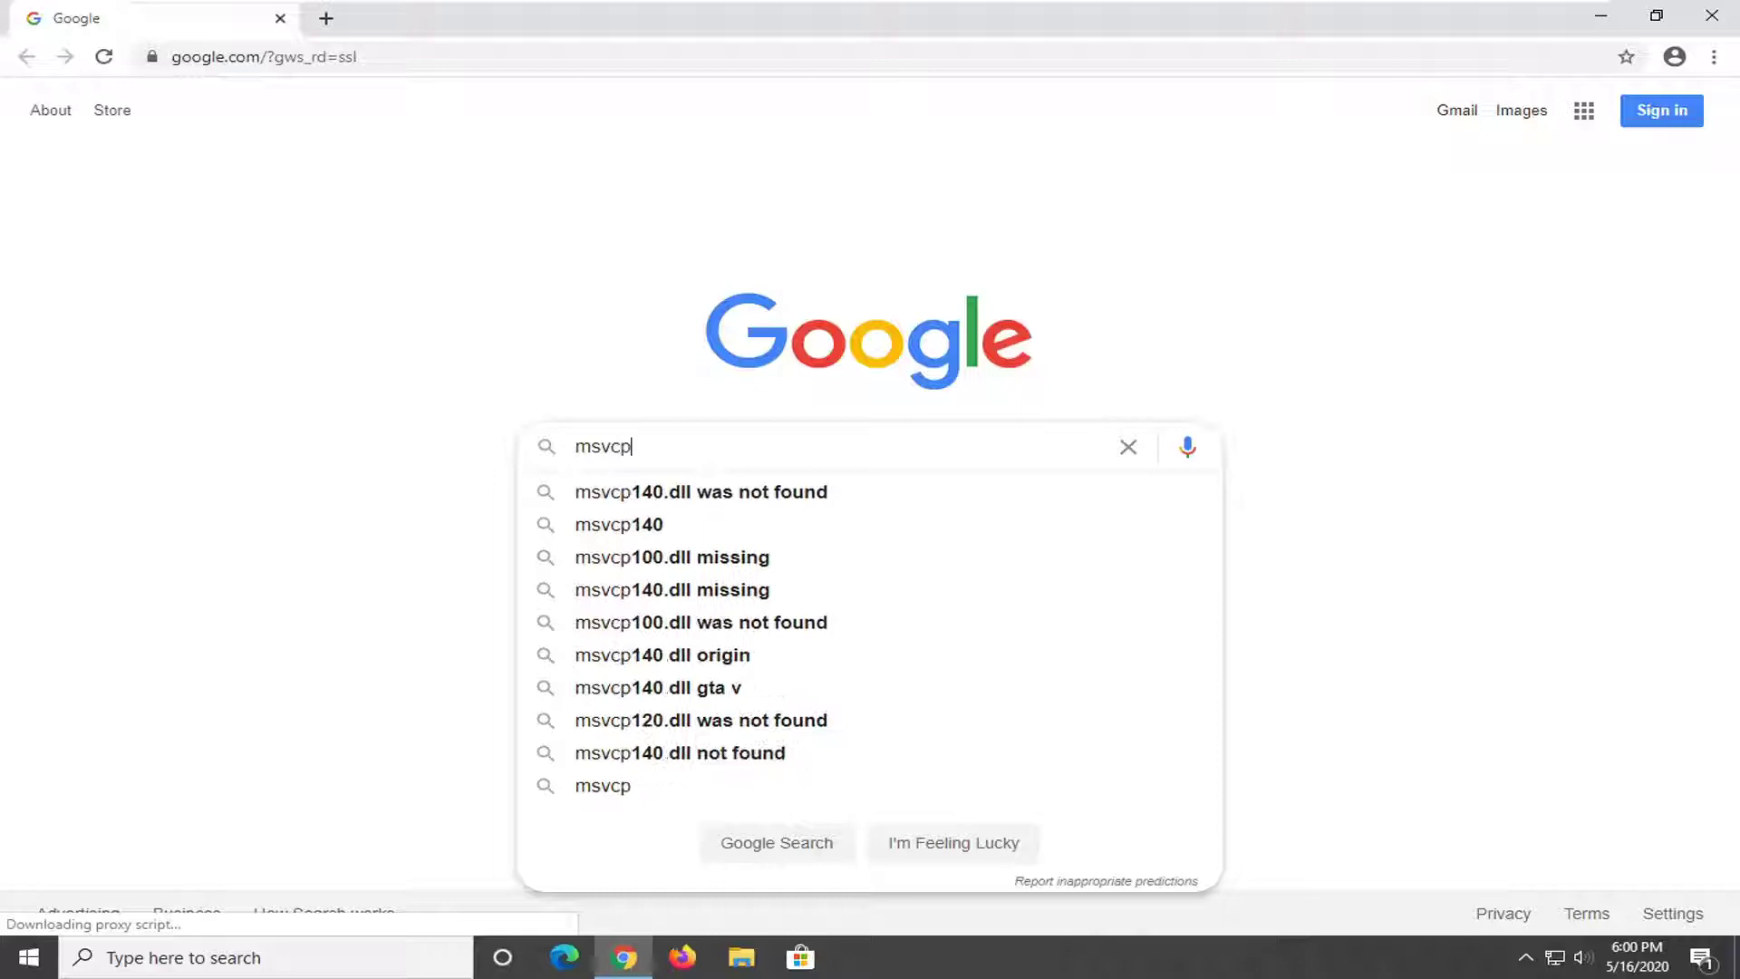
type("140.dll download")
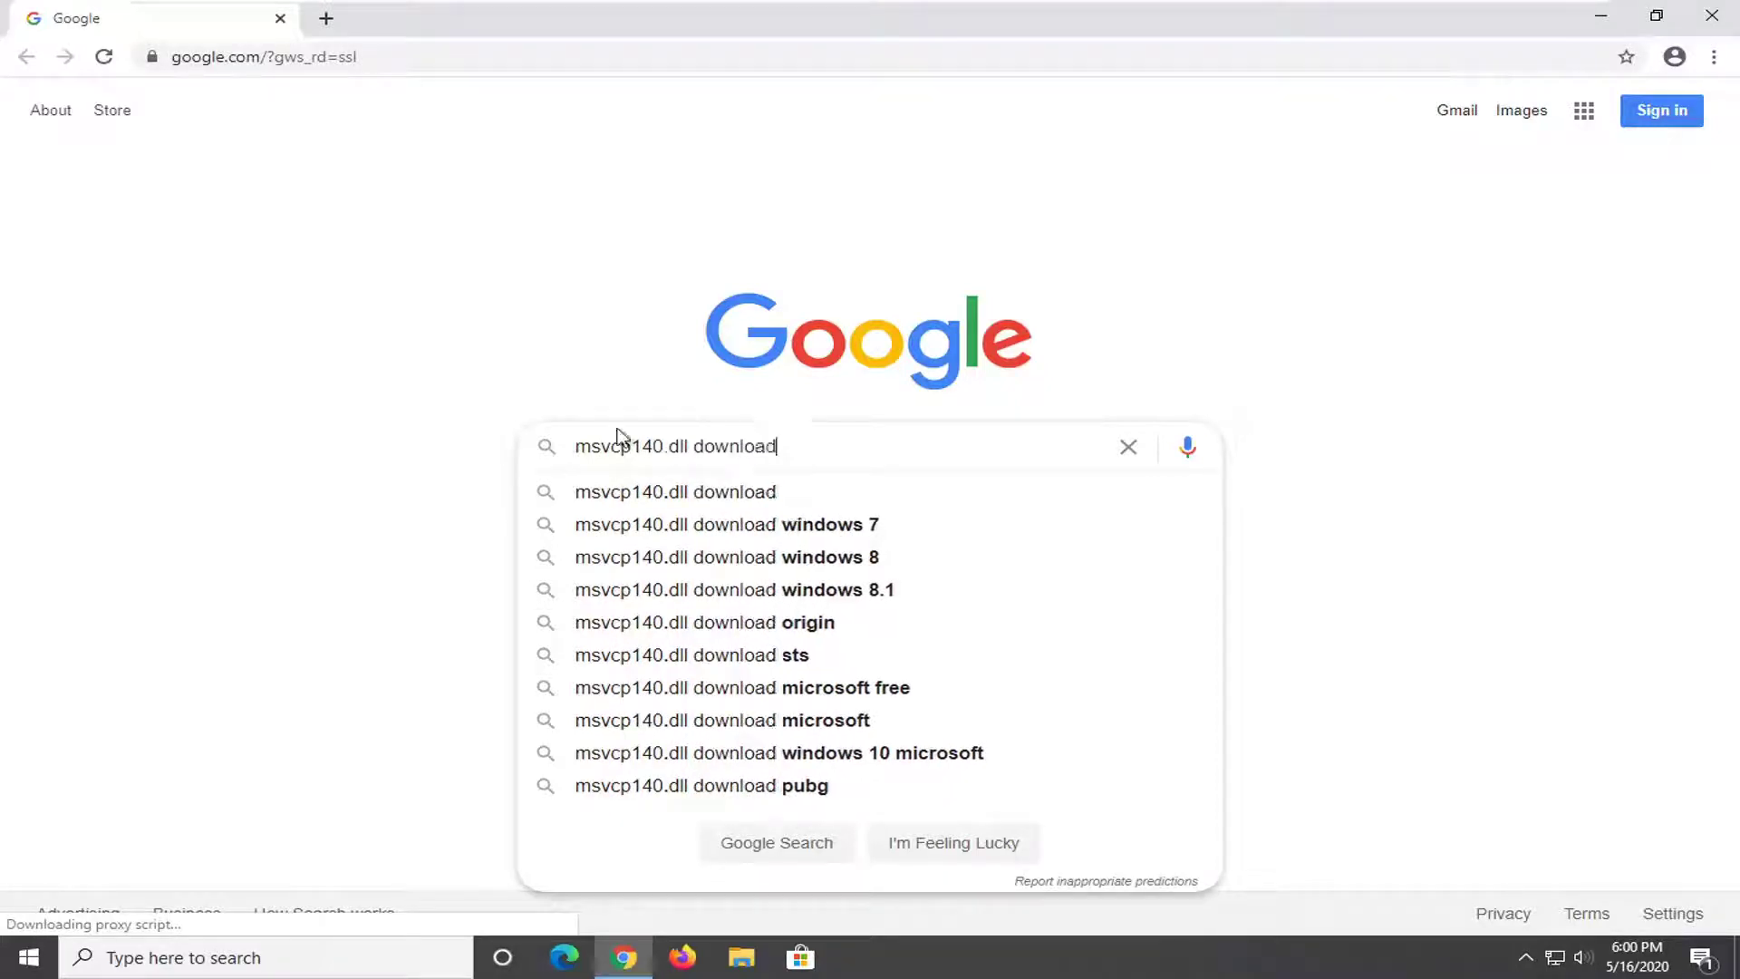
key("Return")
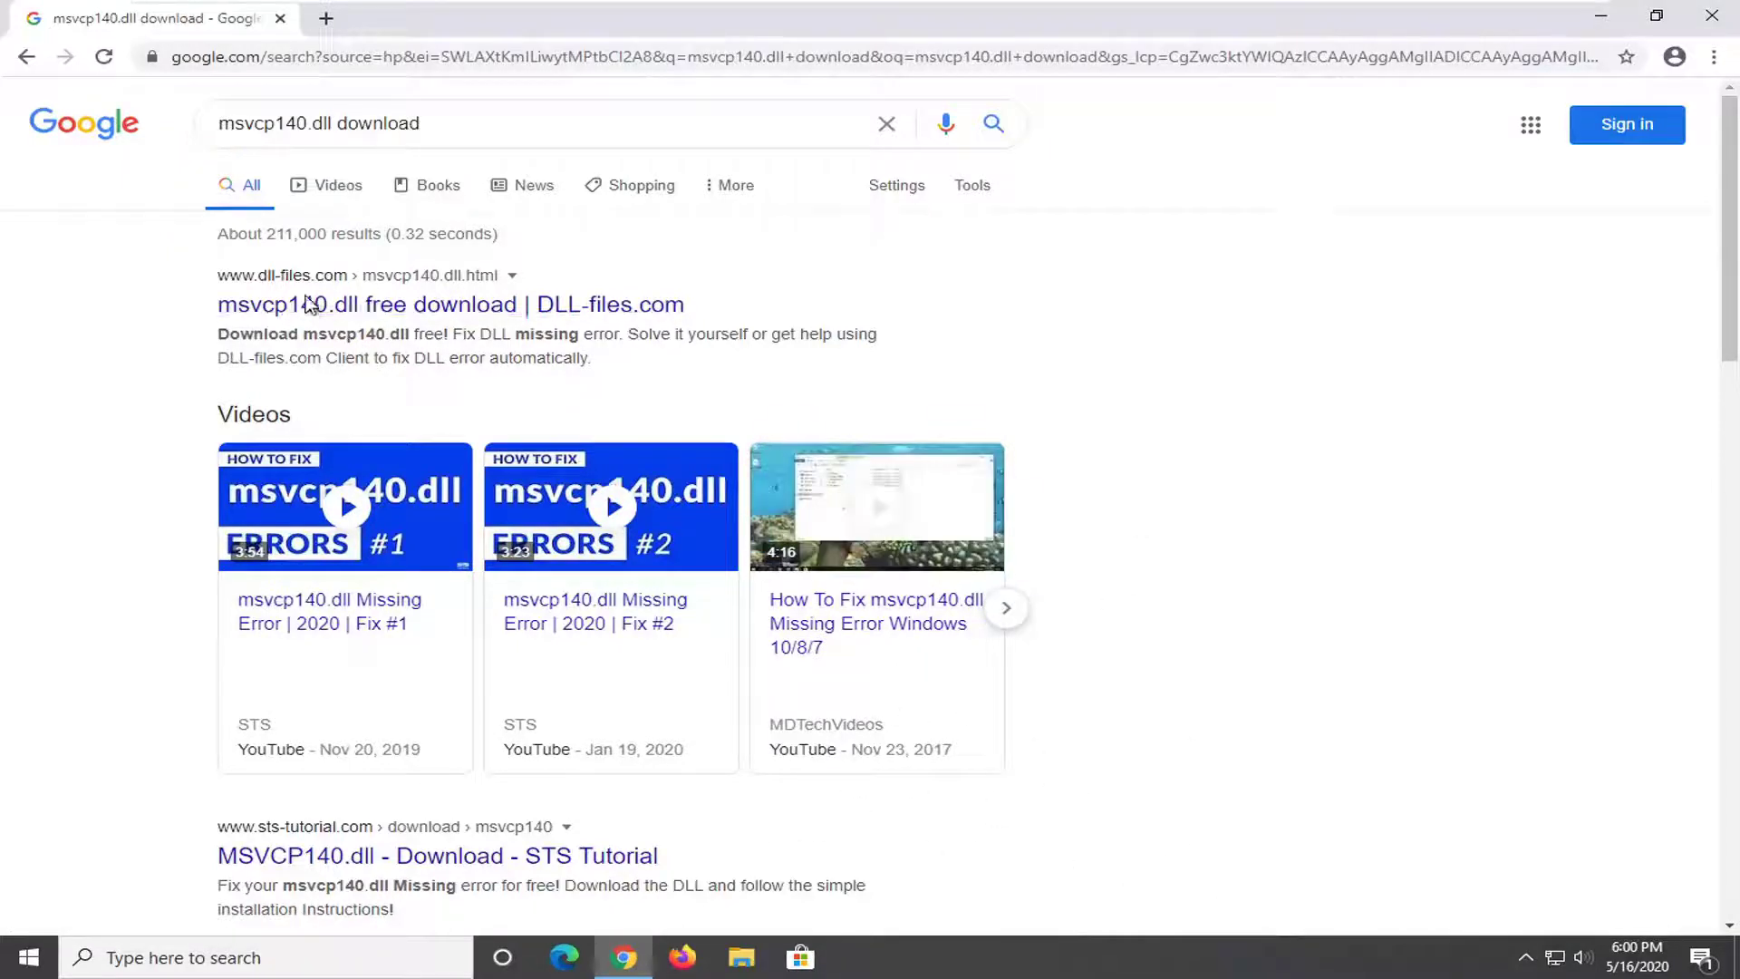
On the DLL-files.com msvcp140.dll page, download the 32-bit 14.26.28619.0 version as msvcp140.zip
left_click(366, 308)
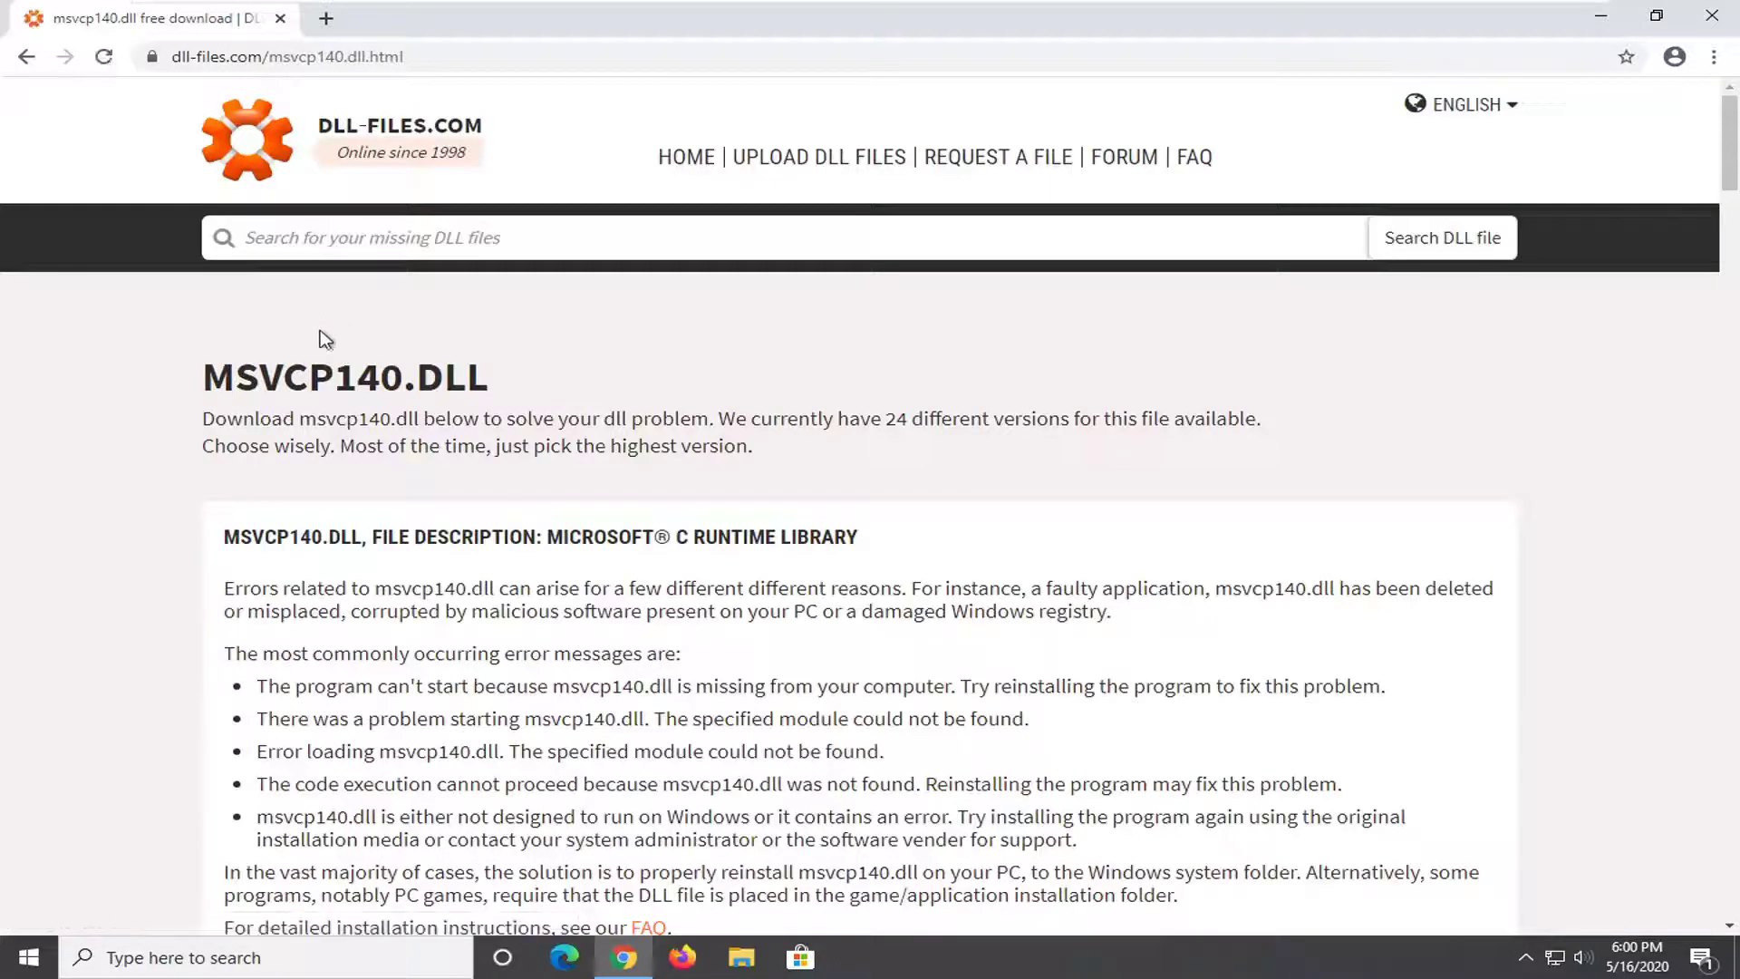
scroll(317, 350, "down", 1)
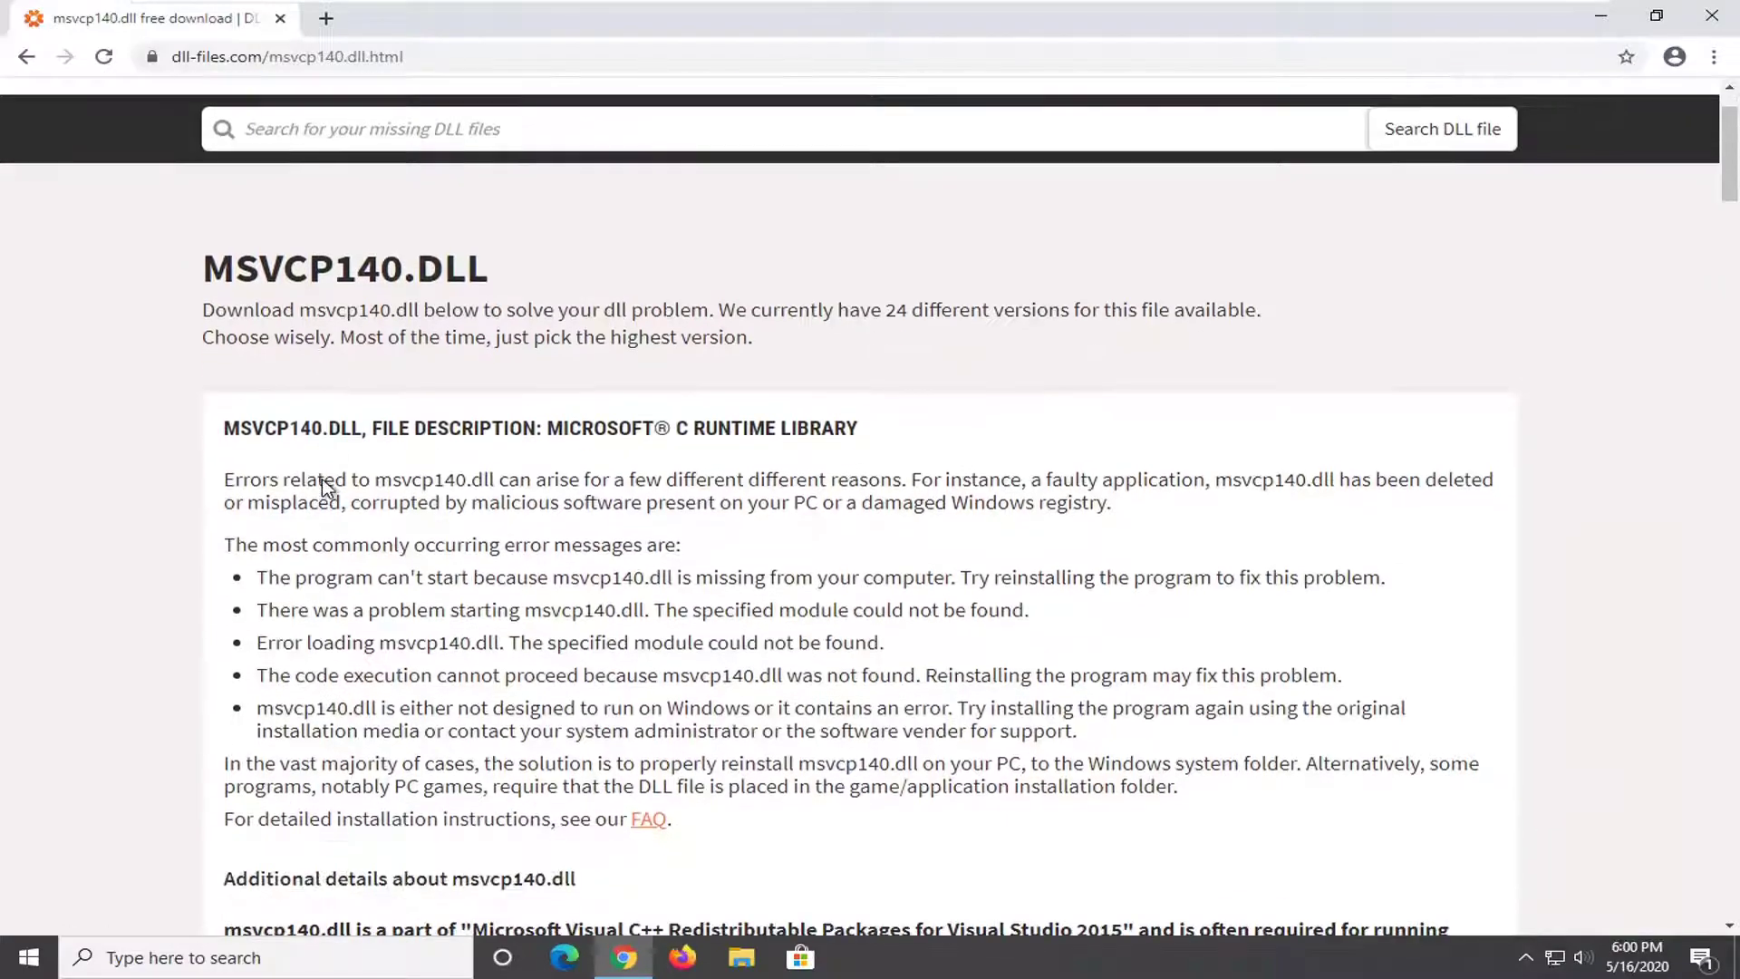
scroll(331, 534, "down", 10)
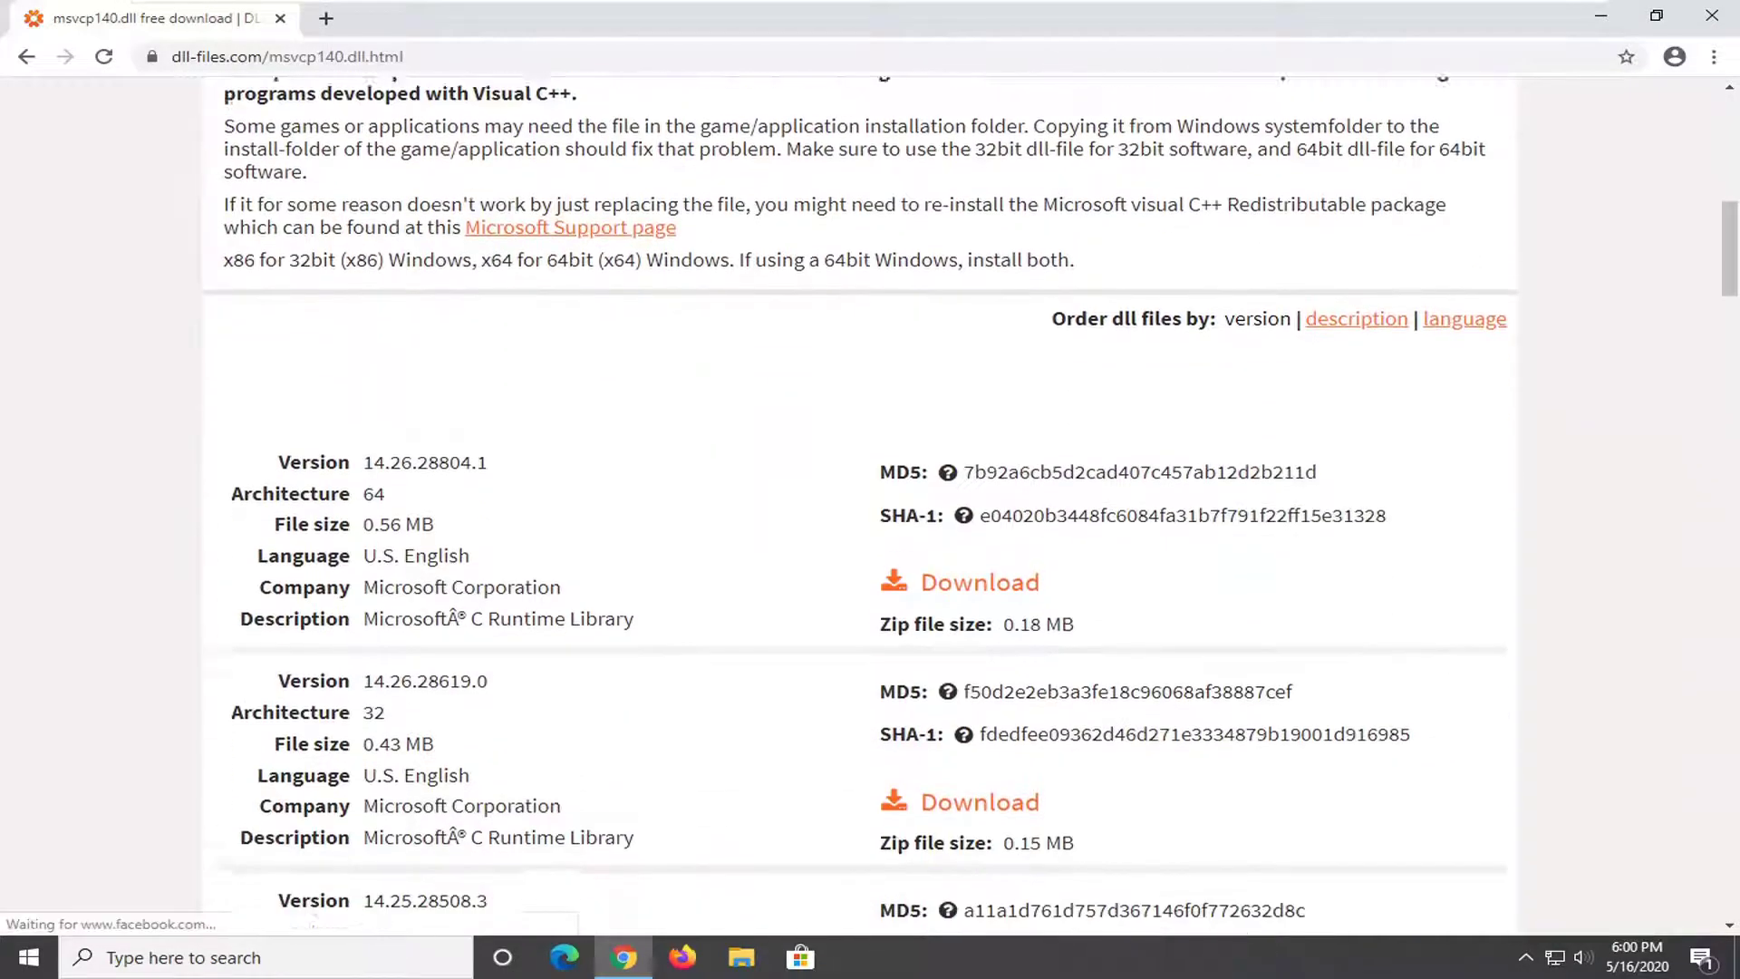
scroll(331, 535, "down", 1)
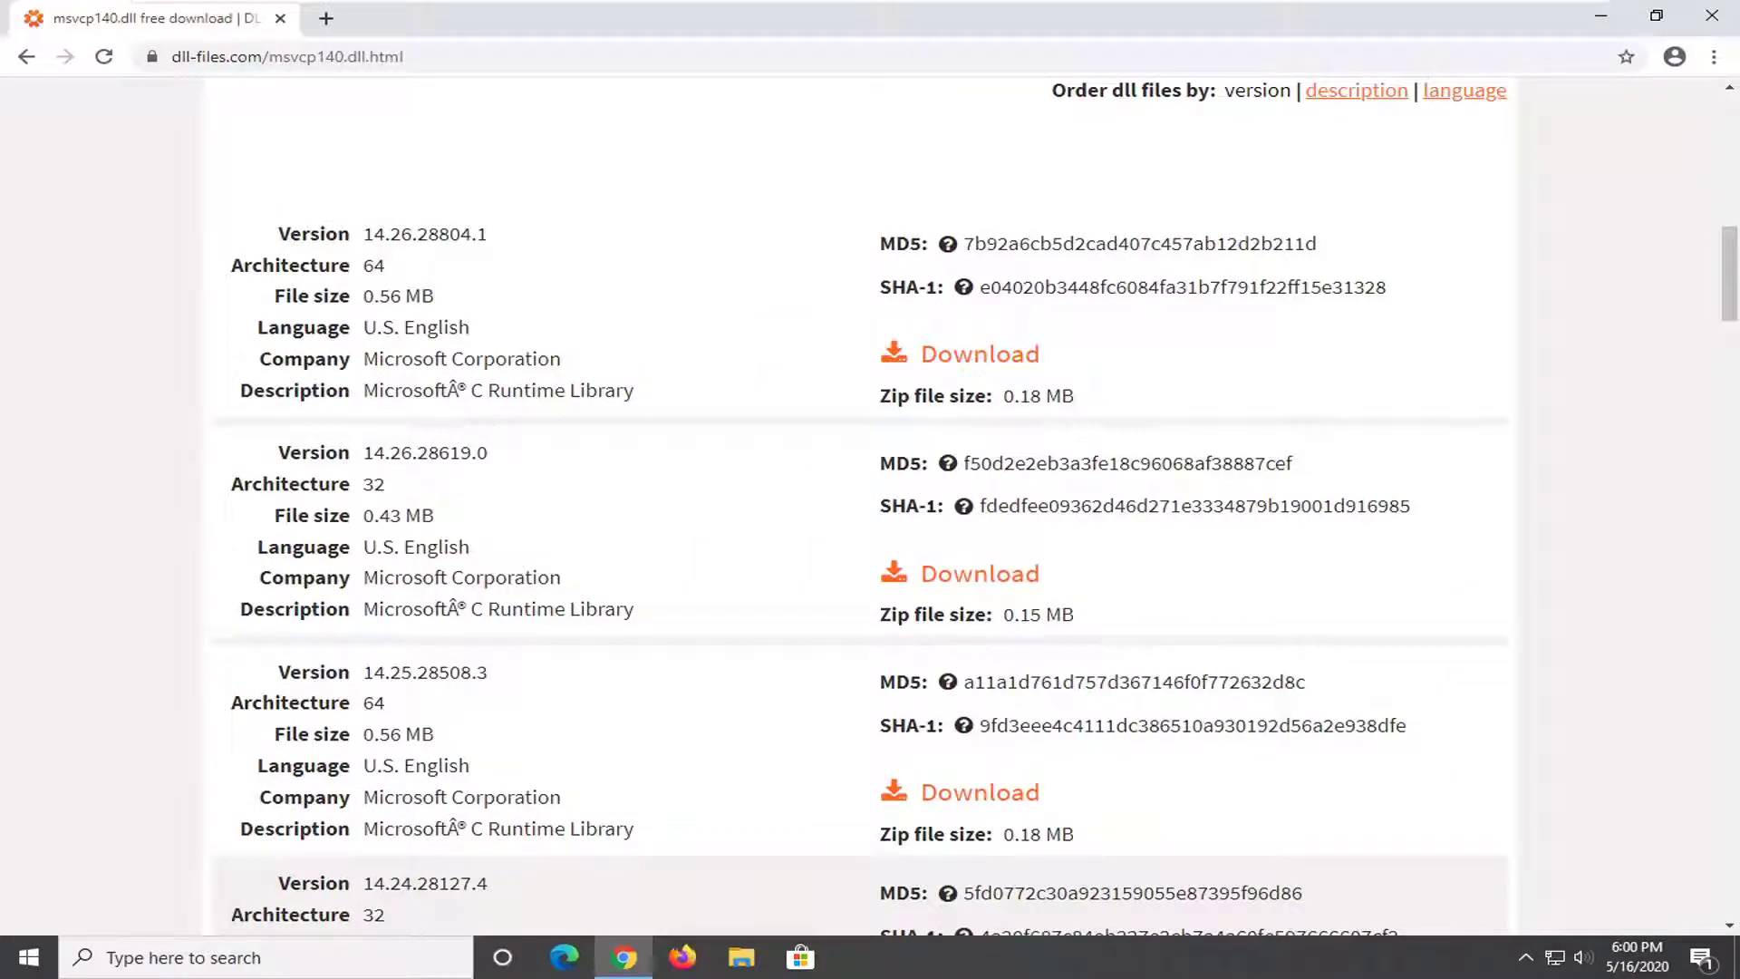
scroll(458, 630, "down", 2)
scroll(467, 642, "up", 3)
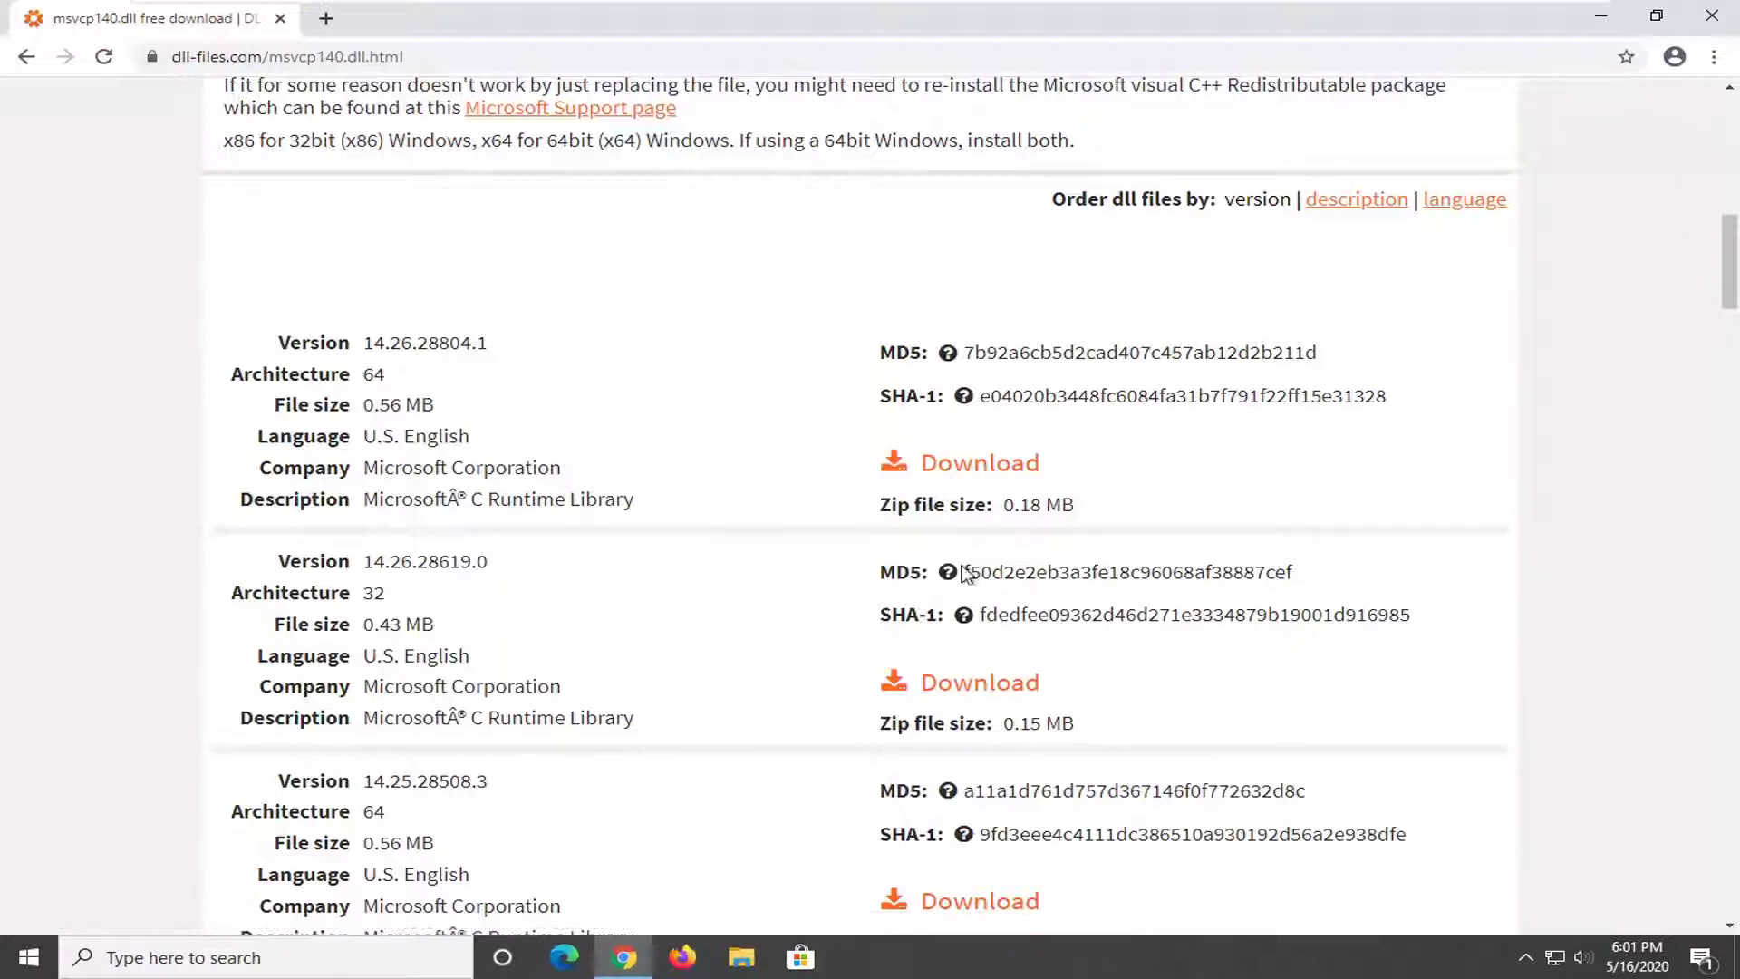
left_click(959, 700)
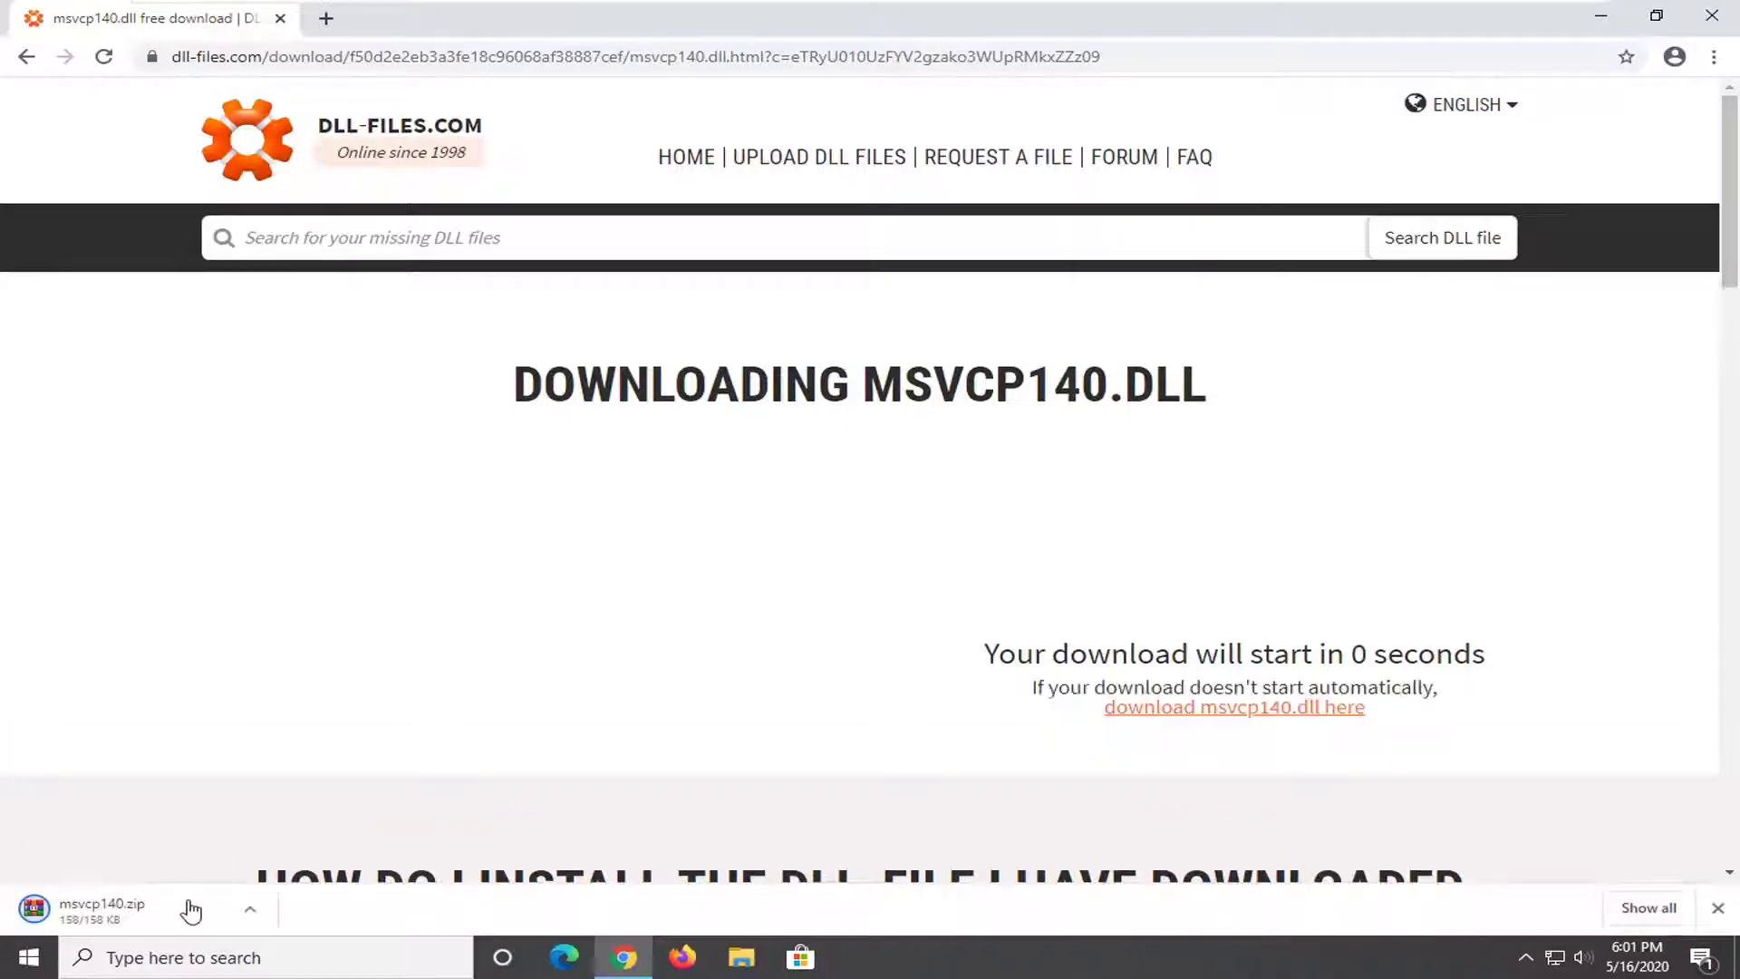
Open msvcp140.zip from Chrome's downloads using File Explorer
left_click(107, 917)
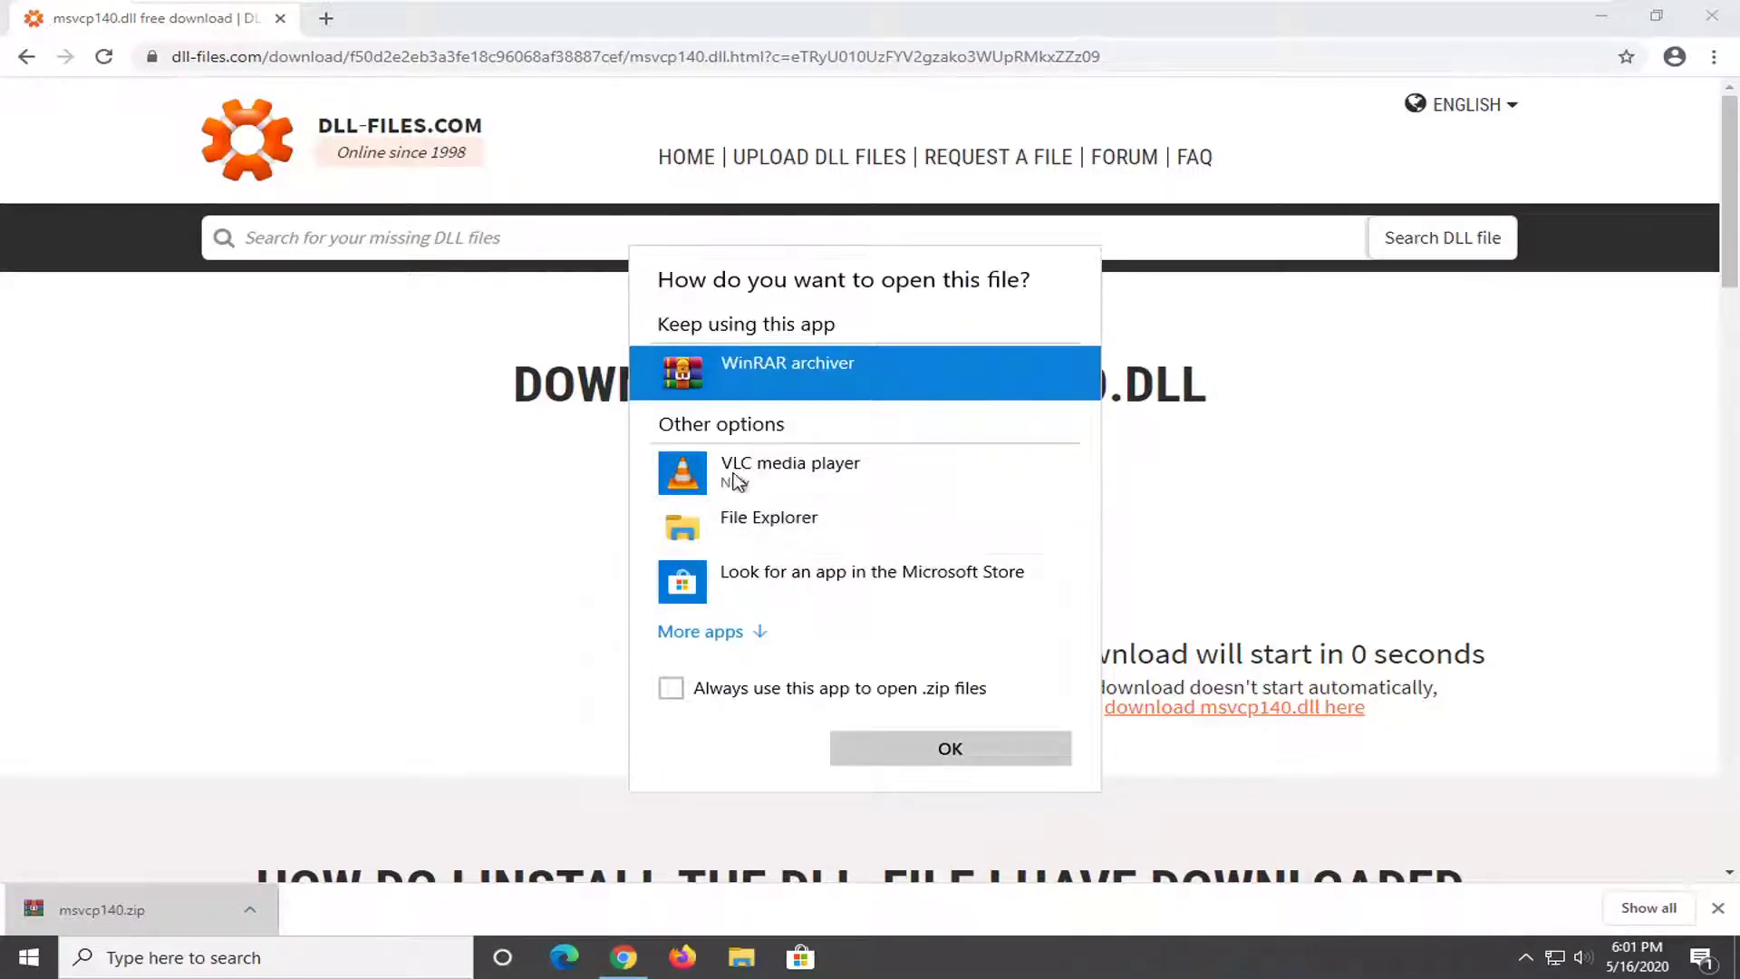
left_click(737, 530)
left_click(898, 745)
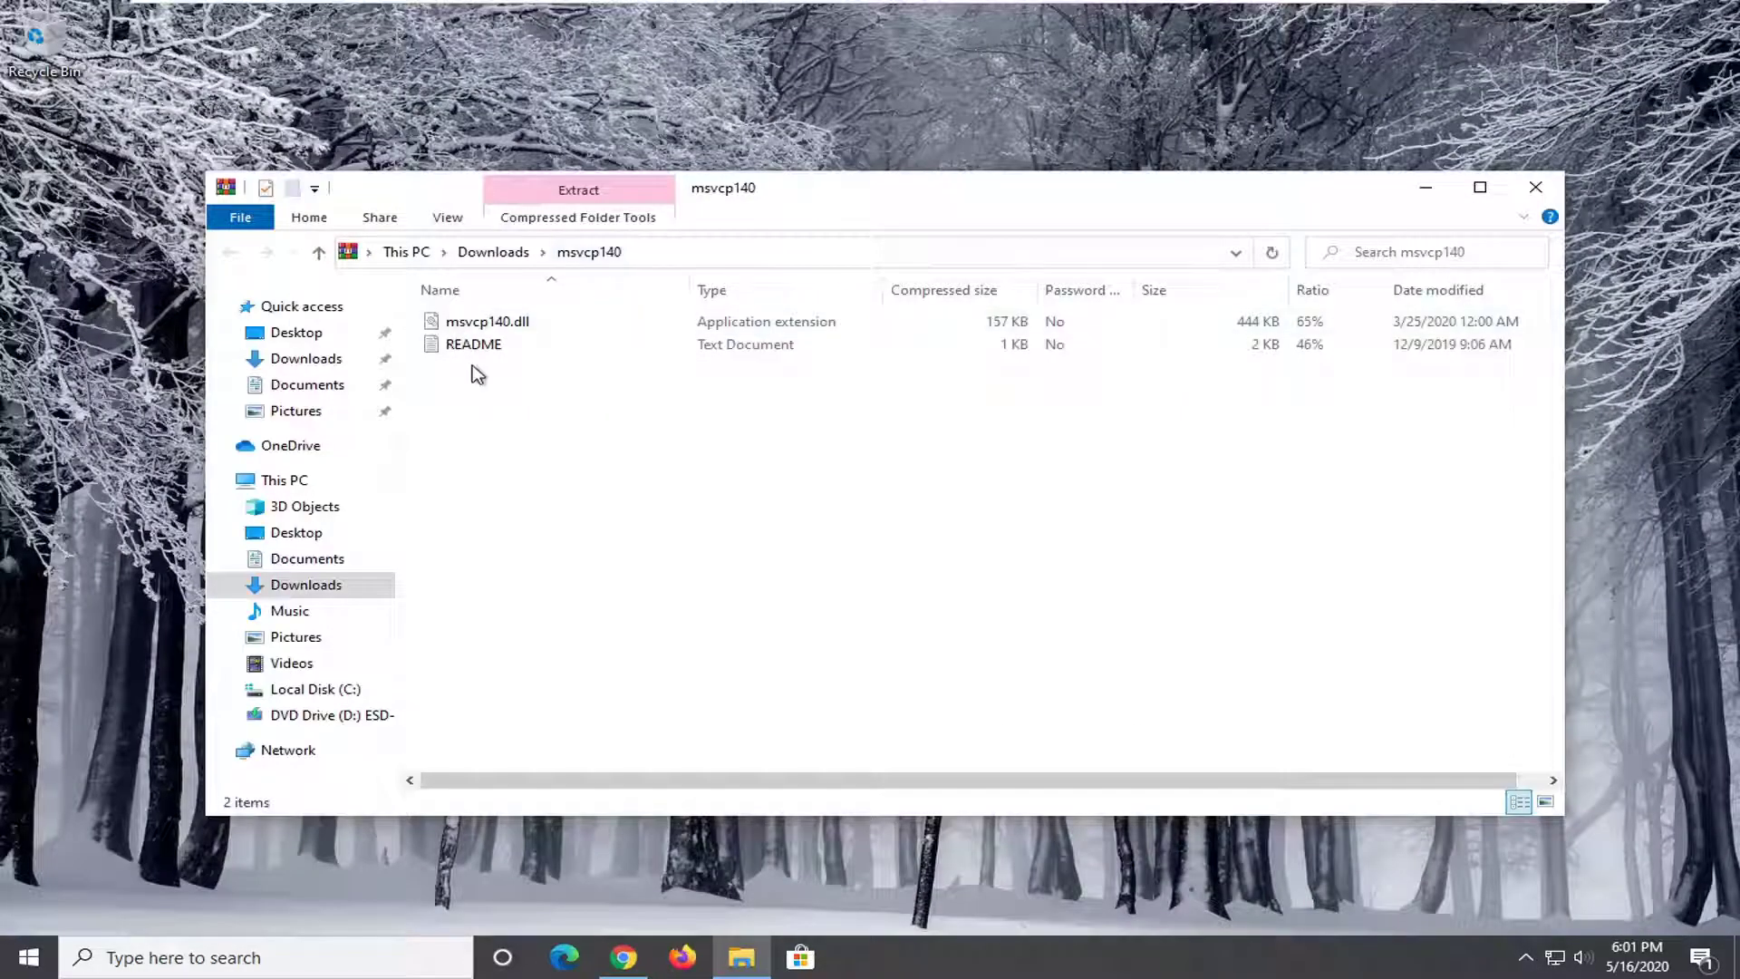
Drag msvcp140.dll from the zip onto the desktop, then close the archive window
left_click(530, 325)
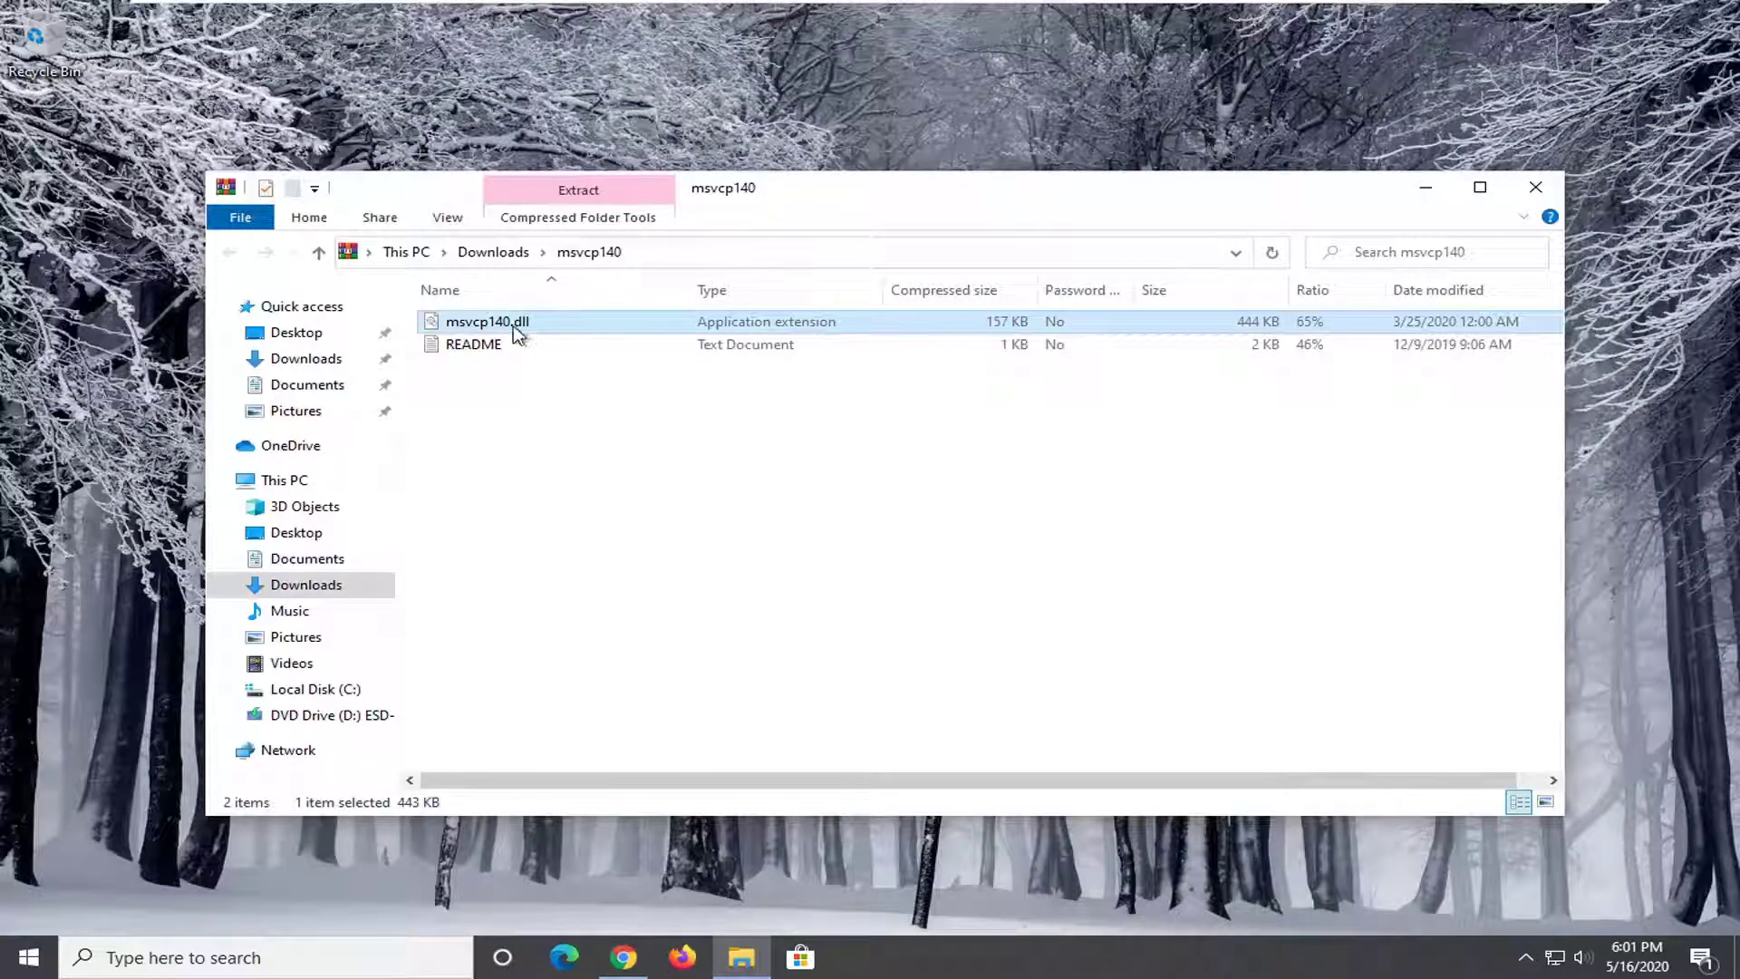
left_click_drag(519, 332, 788, 111)
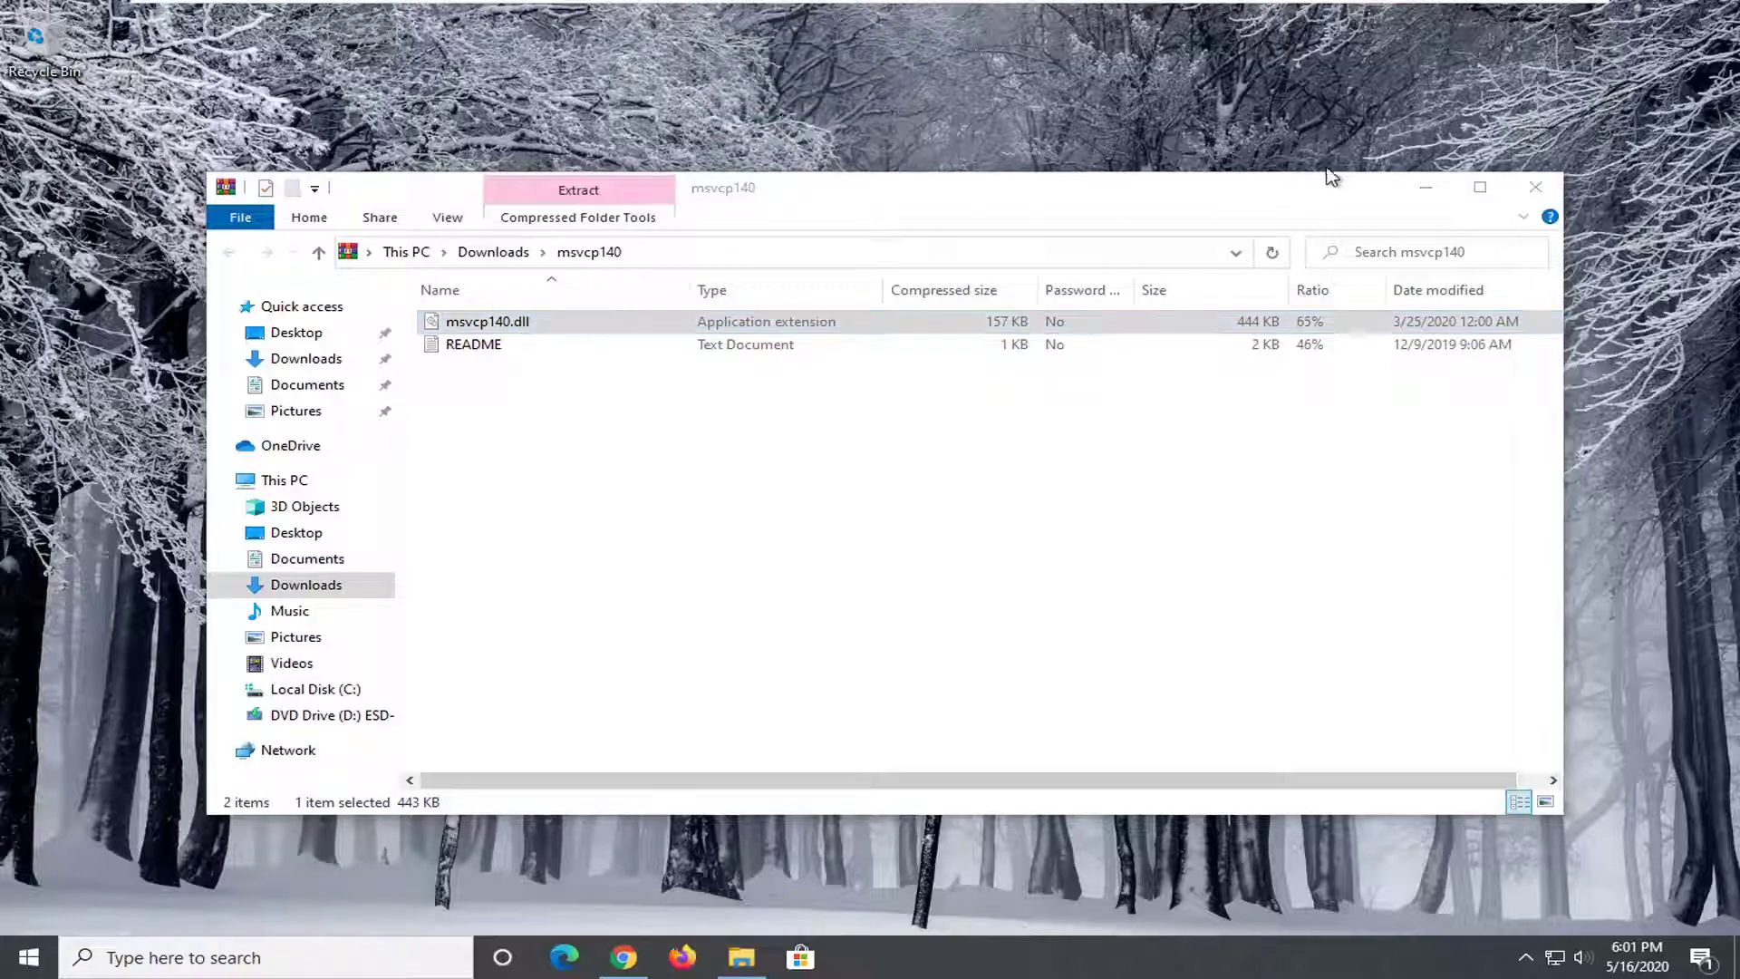
left_click(1535, 189)
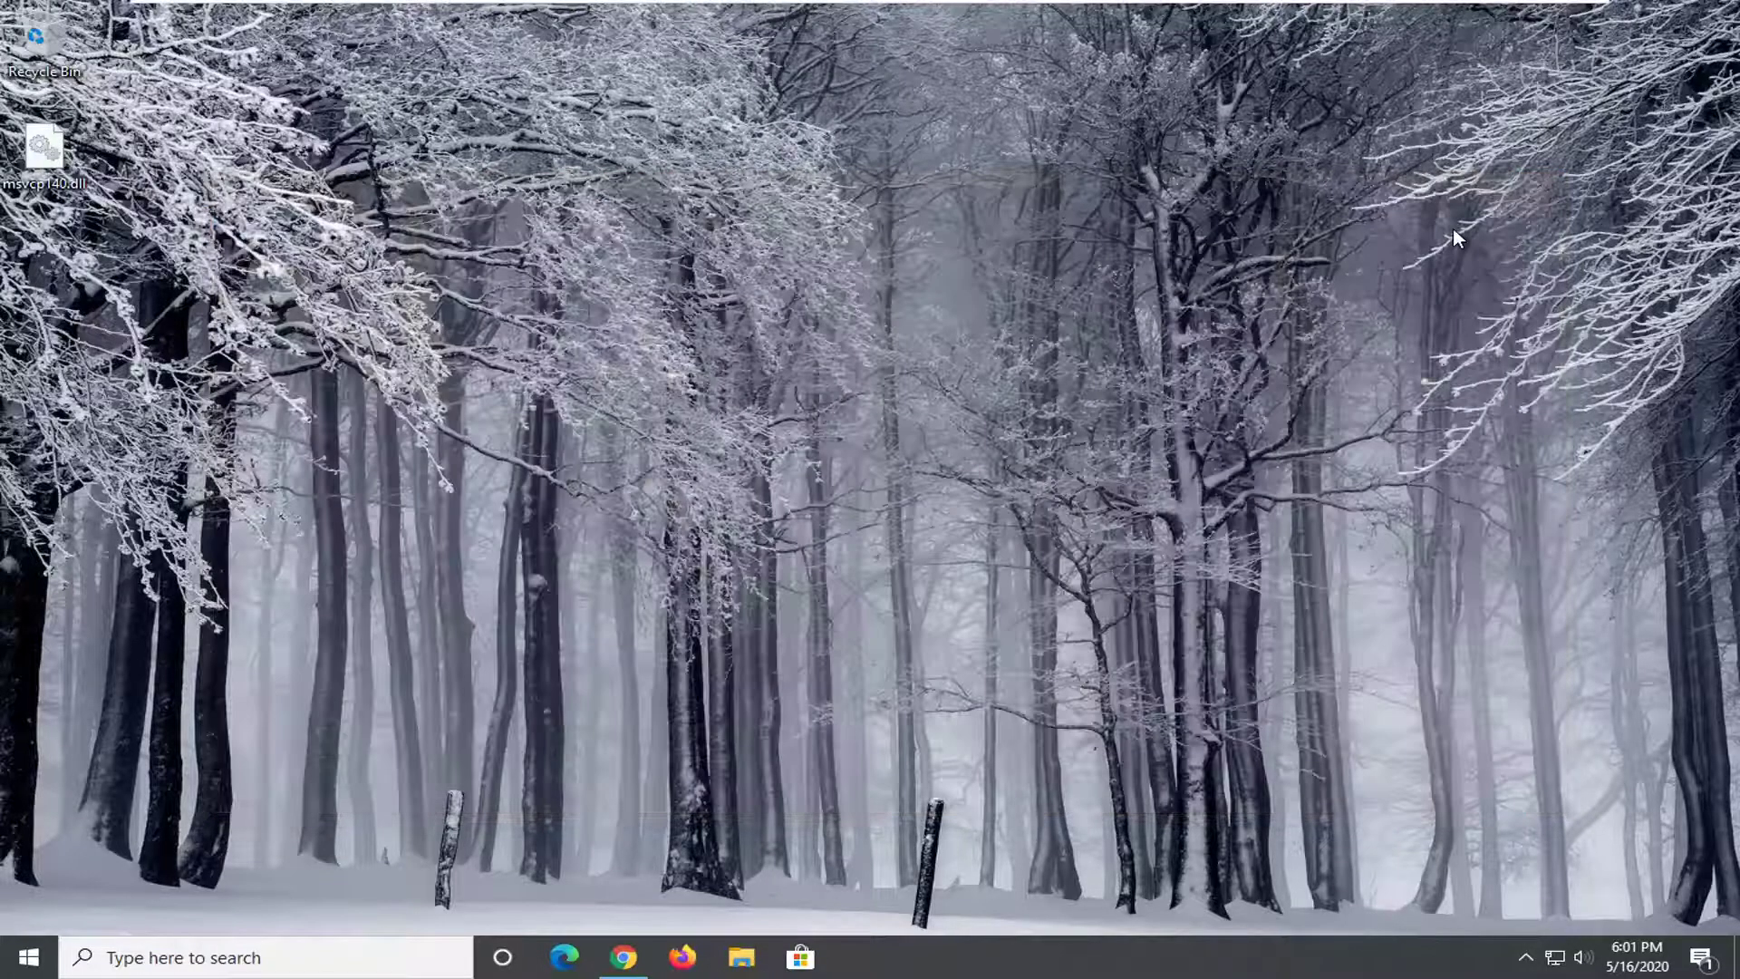
Launch File Explorer through Start search and switch to This PC
left_click(28, 963)
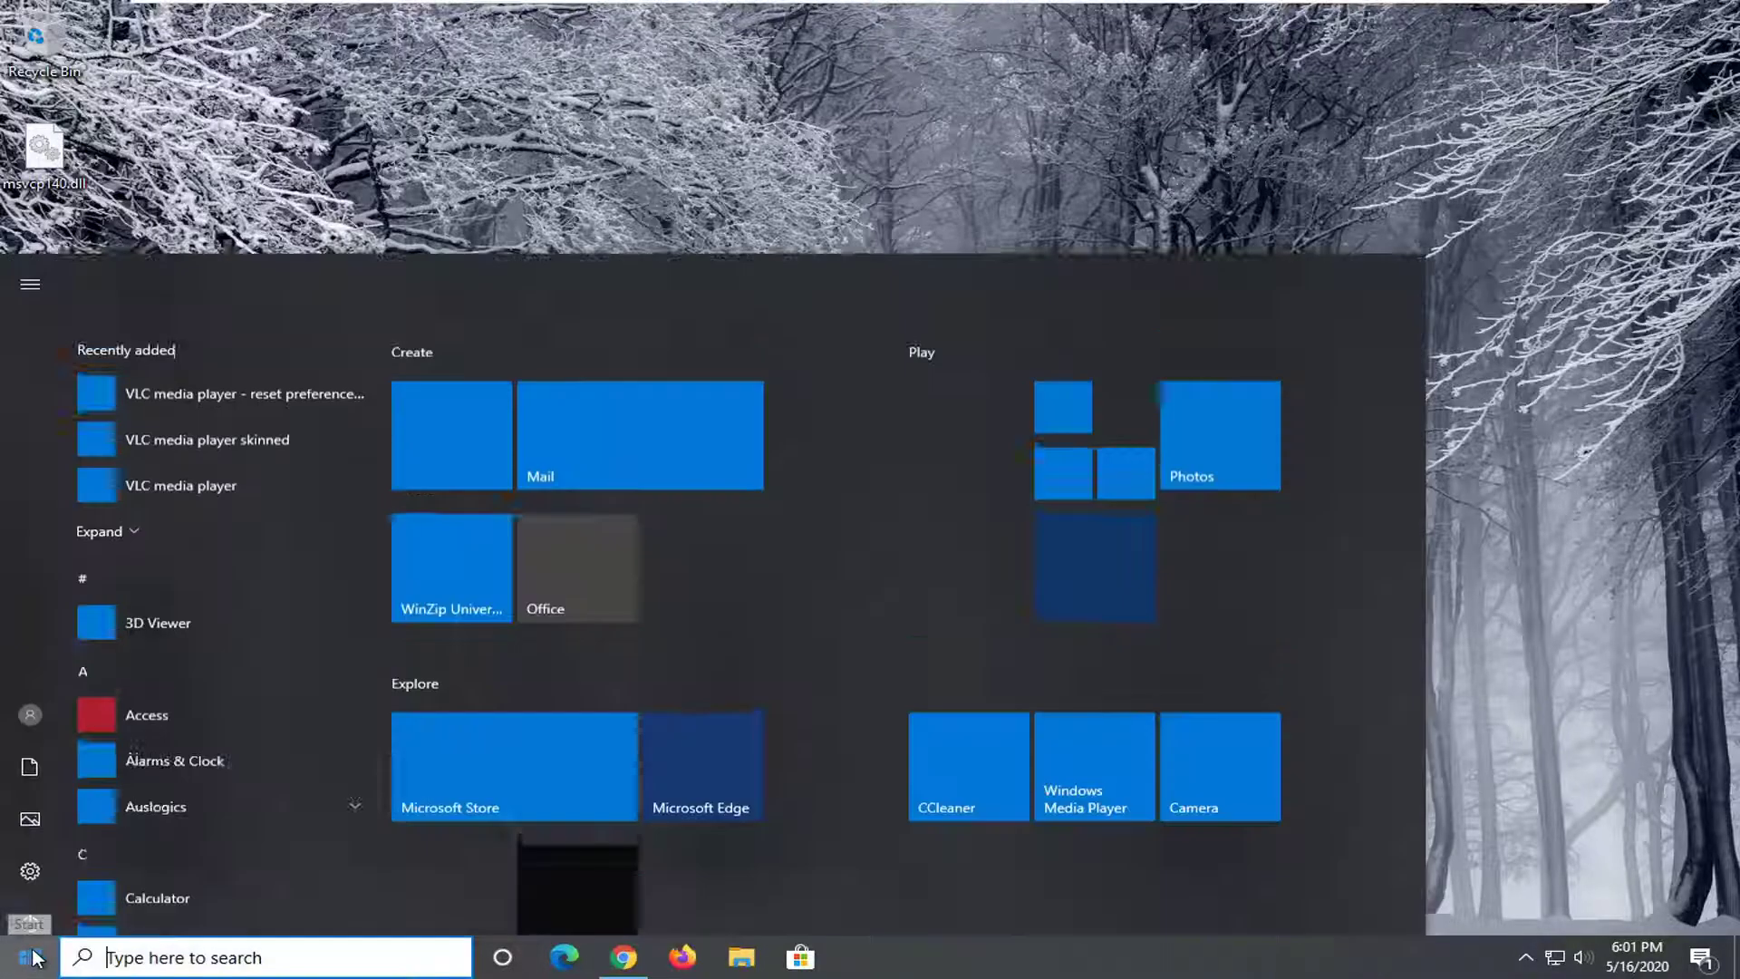
type("file explorer")
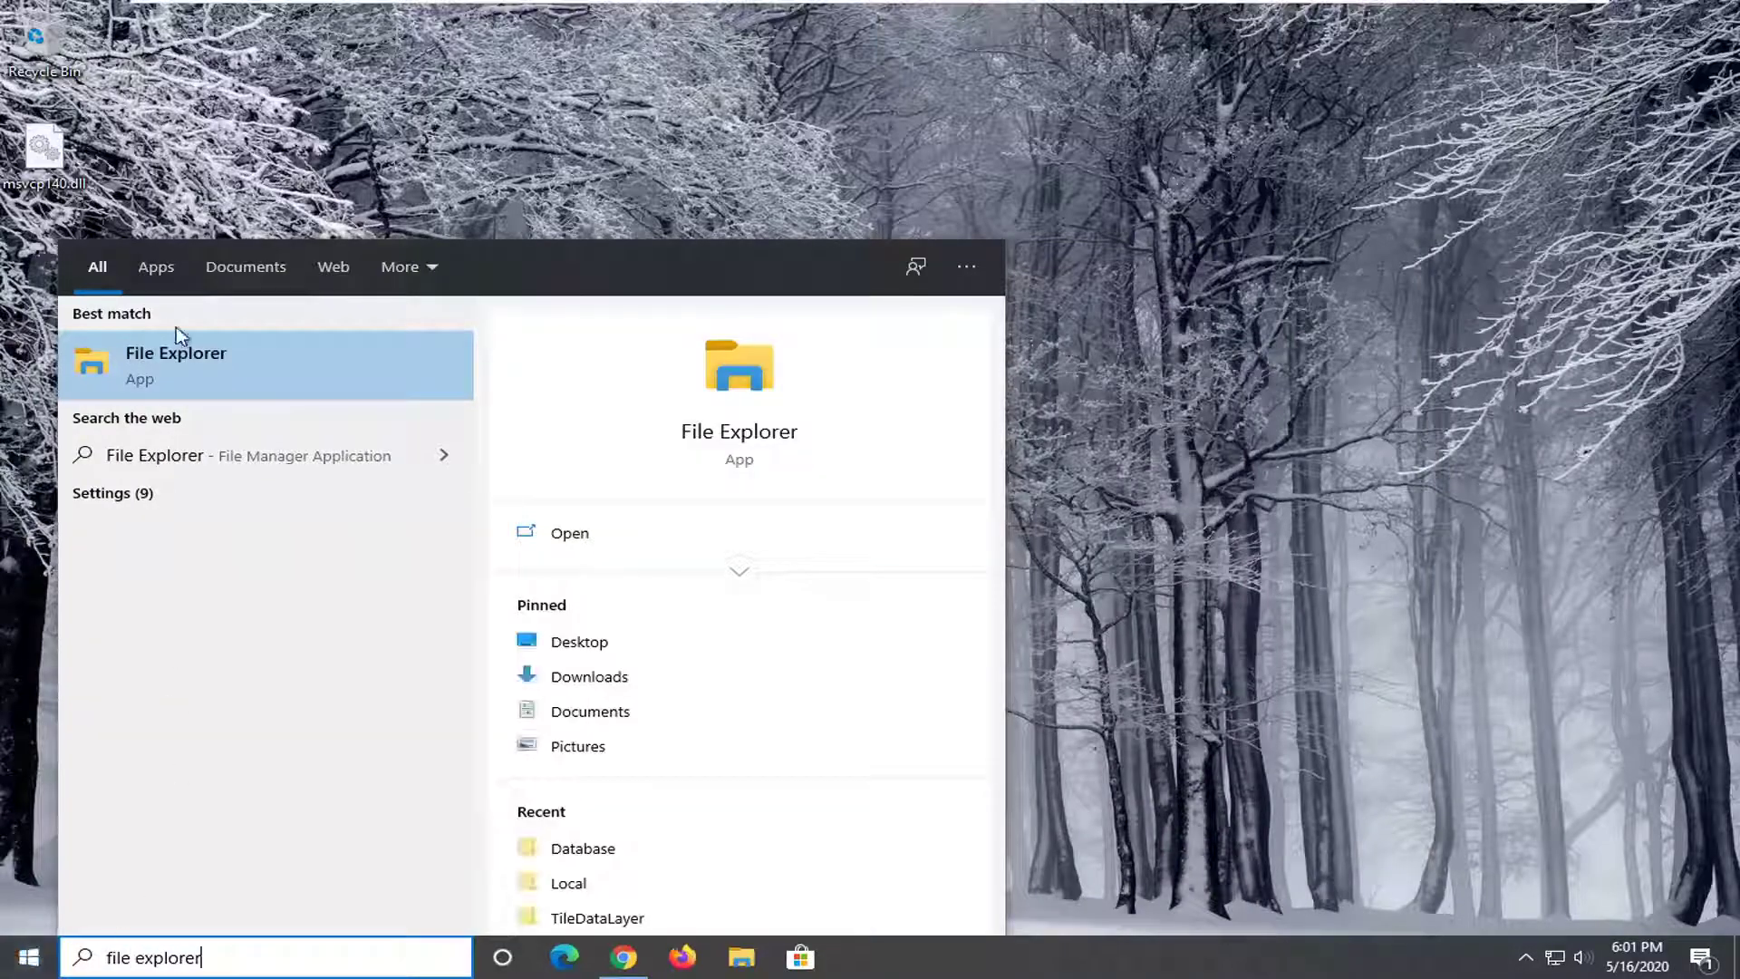
left_click(205, 377)
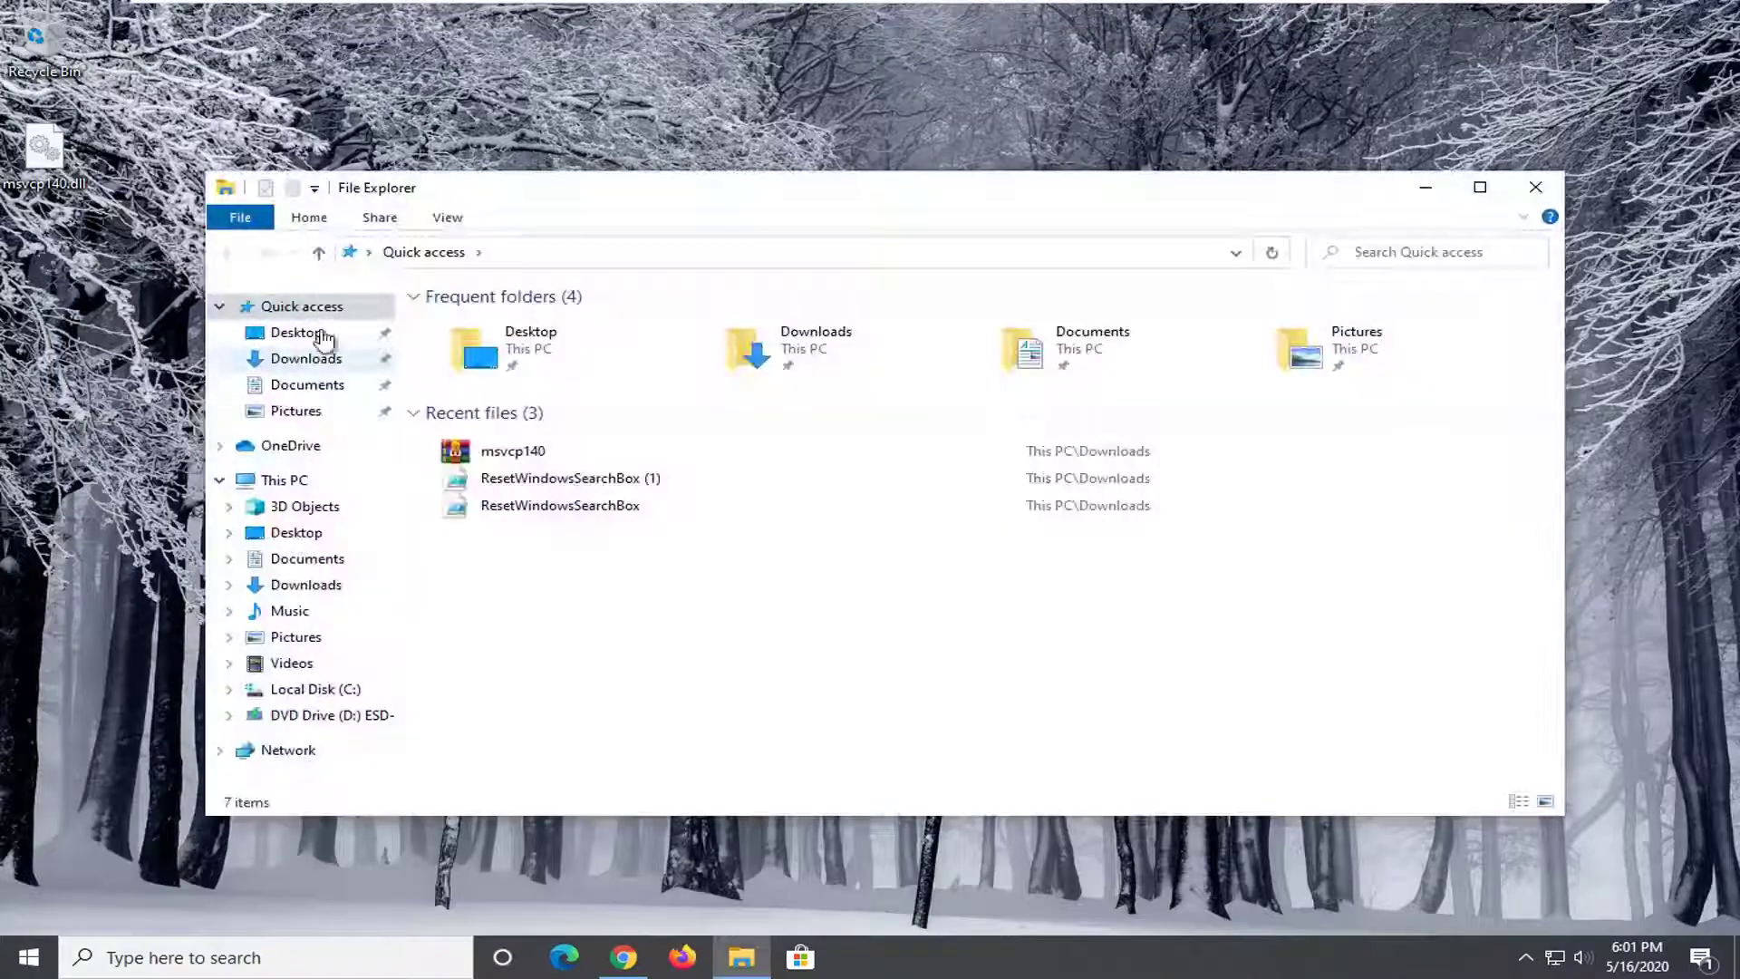
left_click(267, 491)
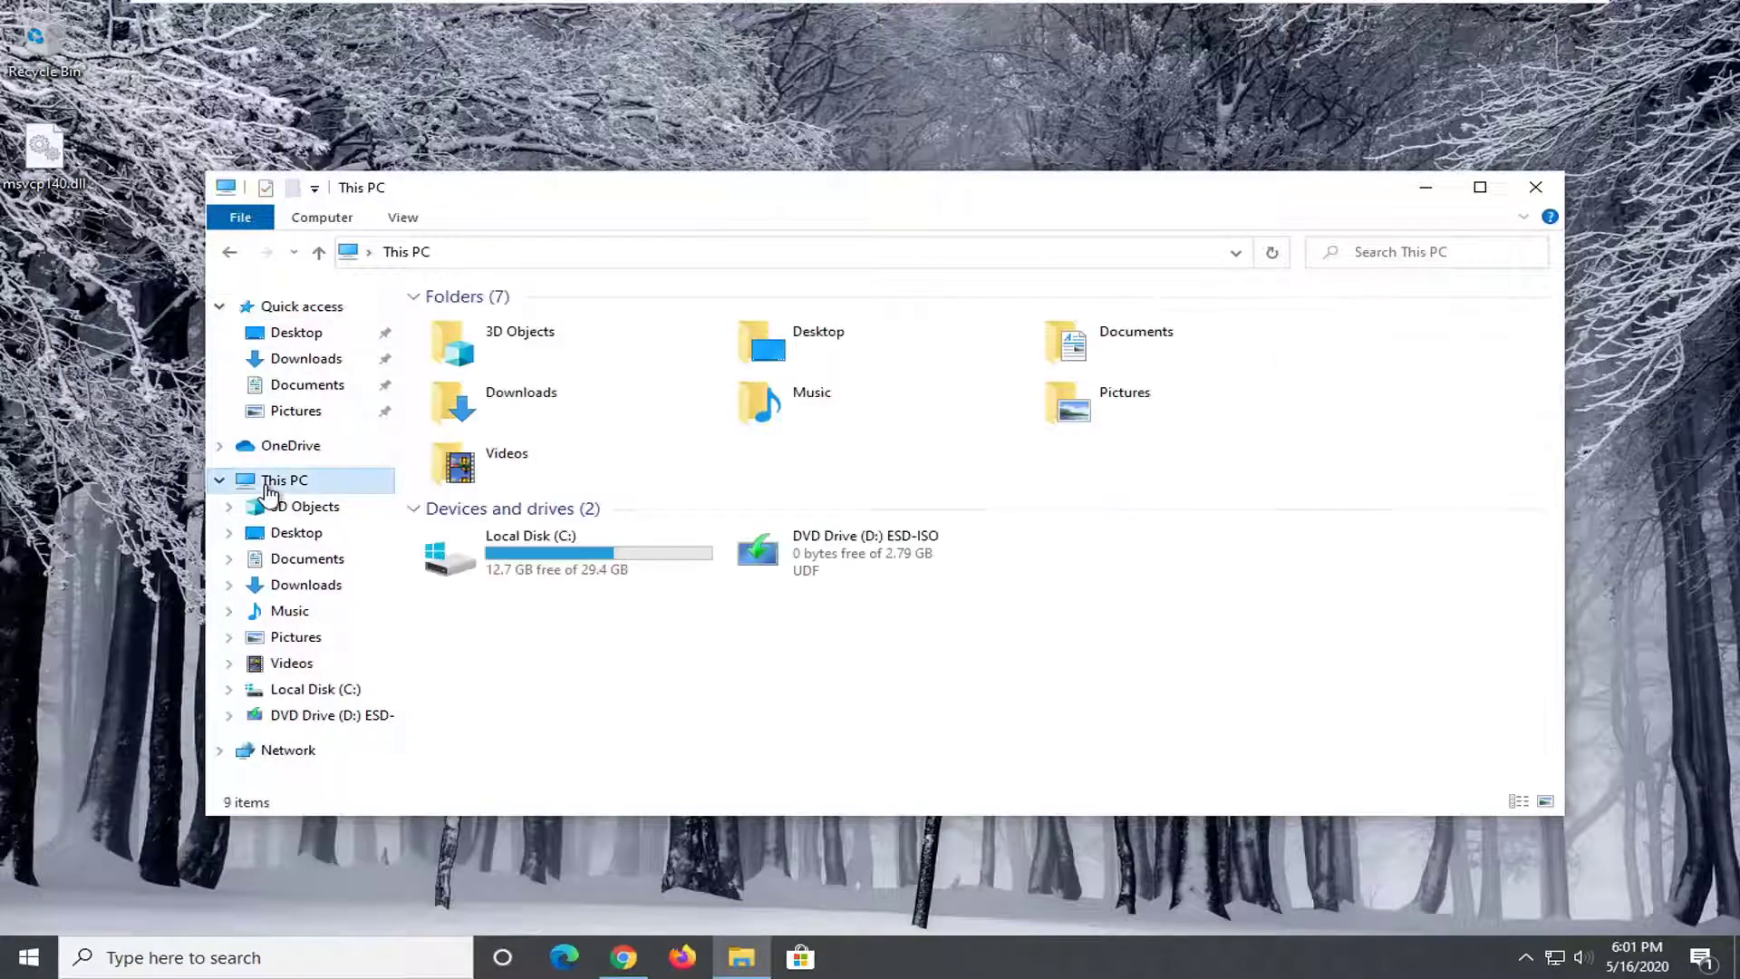
Navigate to C:\Windows\System32 and check the Hidden items view option
double_click(539, 566)
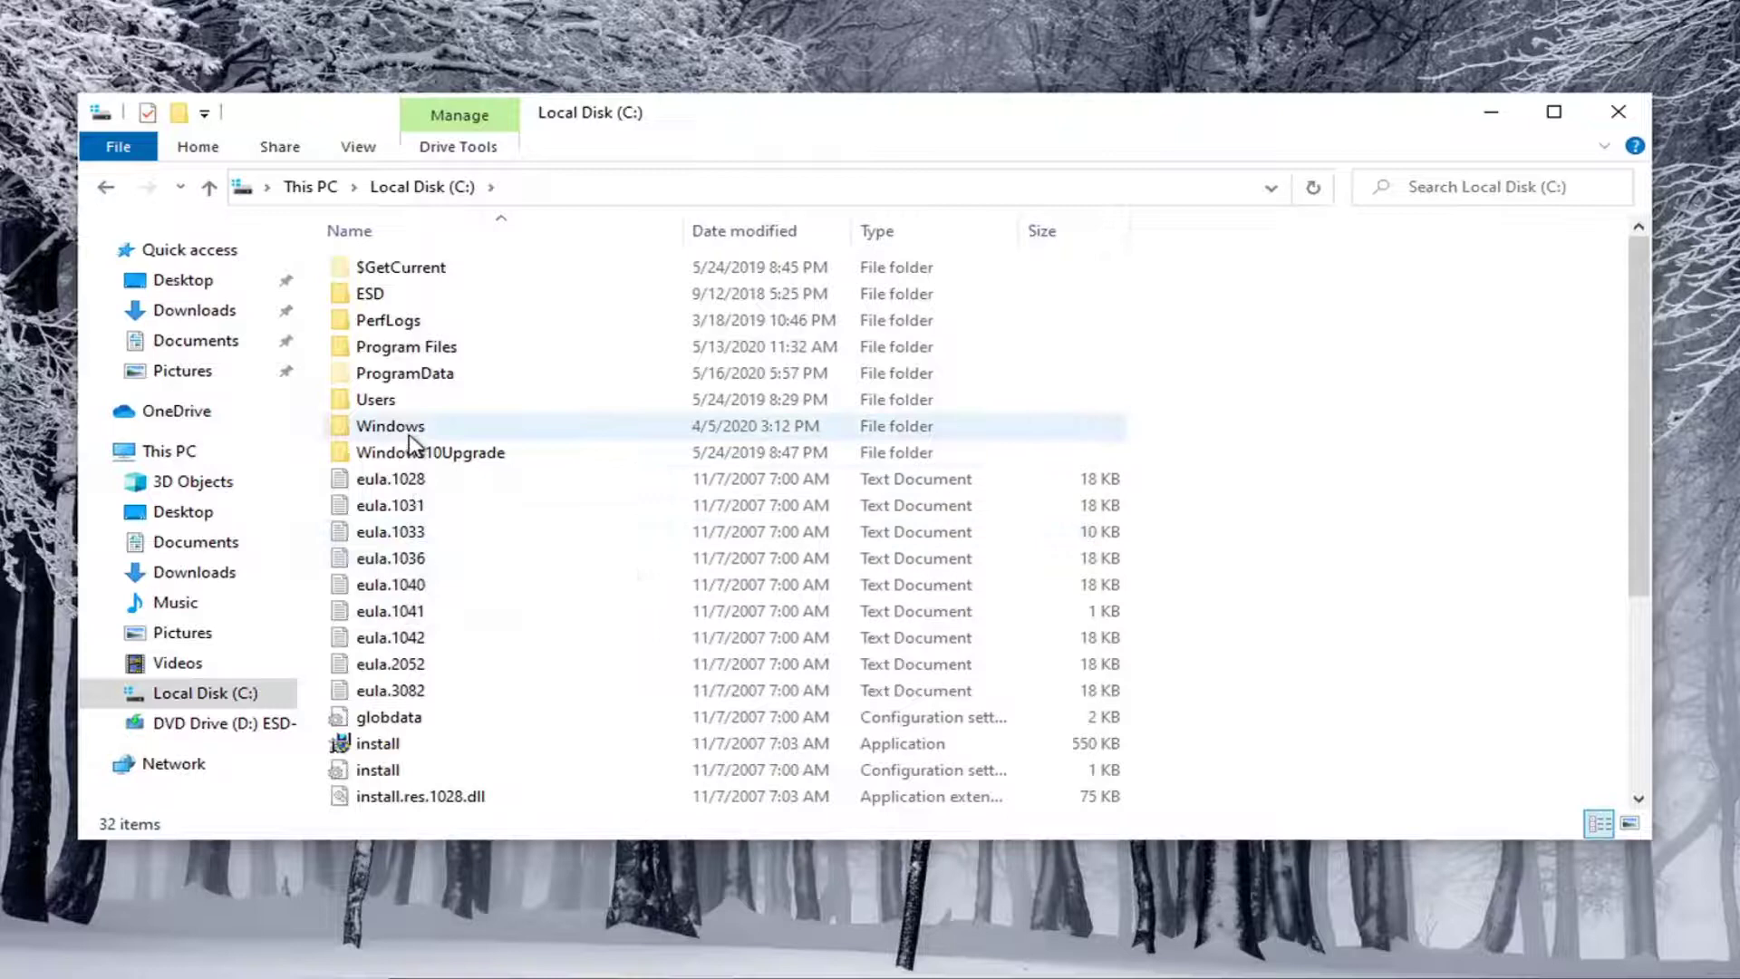
double_click(409, 428)
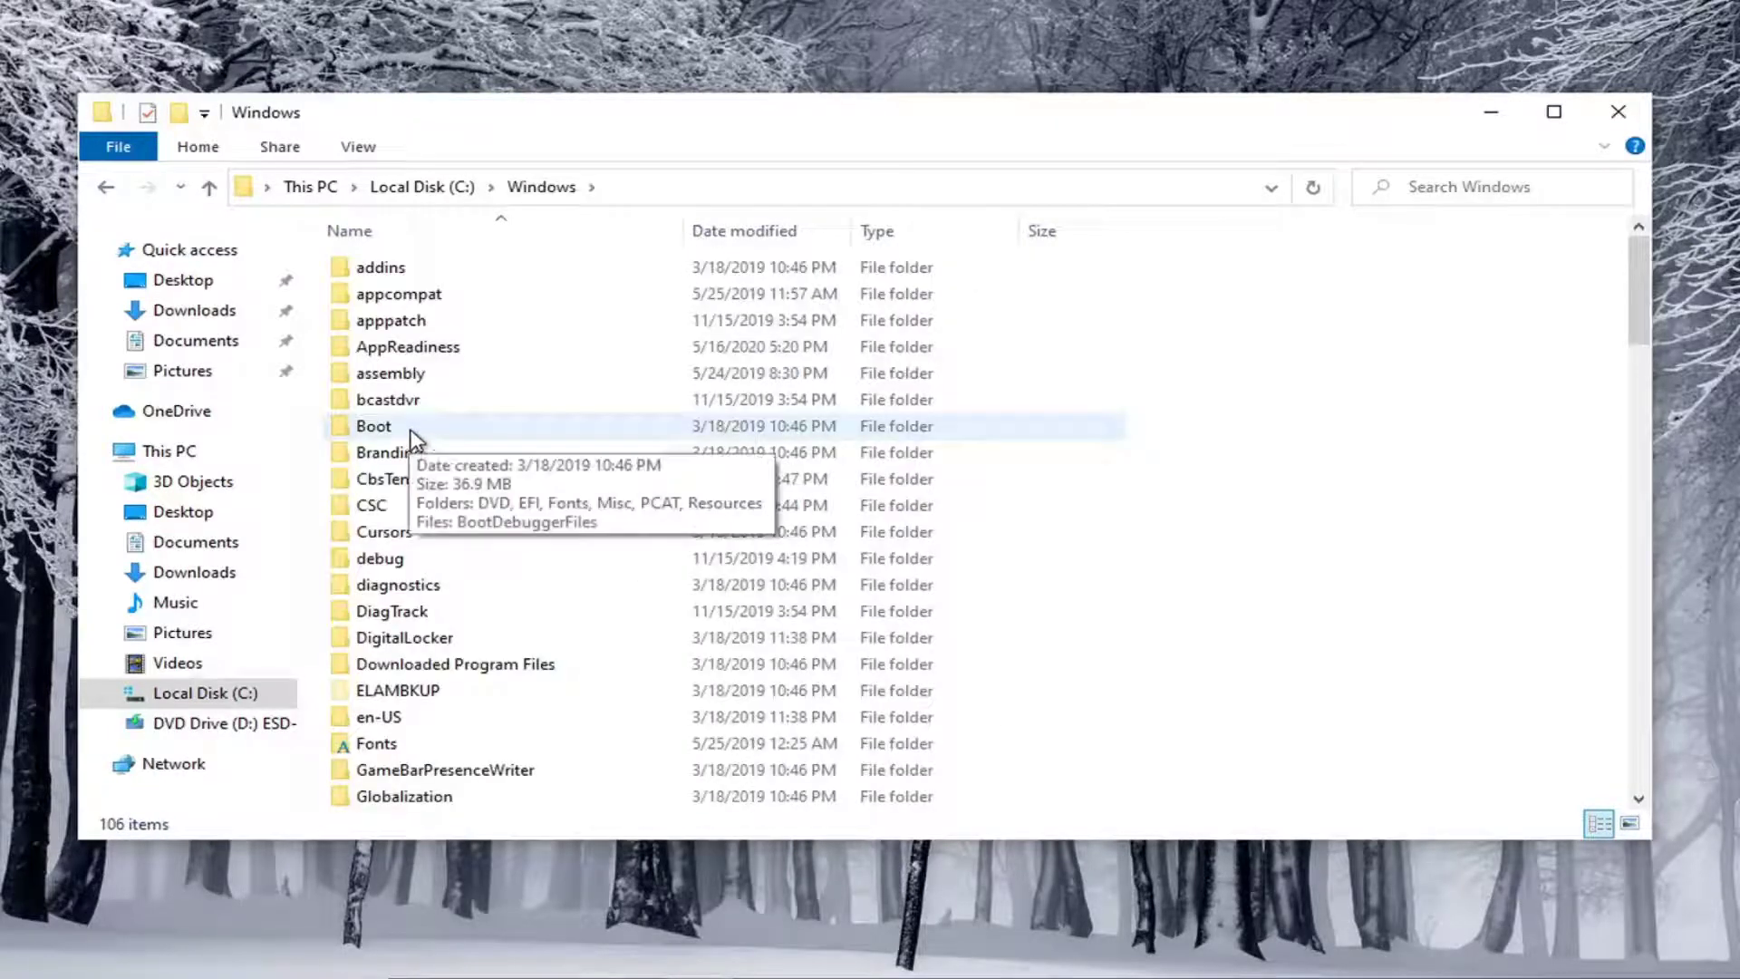
scroll(534, 666, "down", 4)
scroll(535, 669, "down", 10)
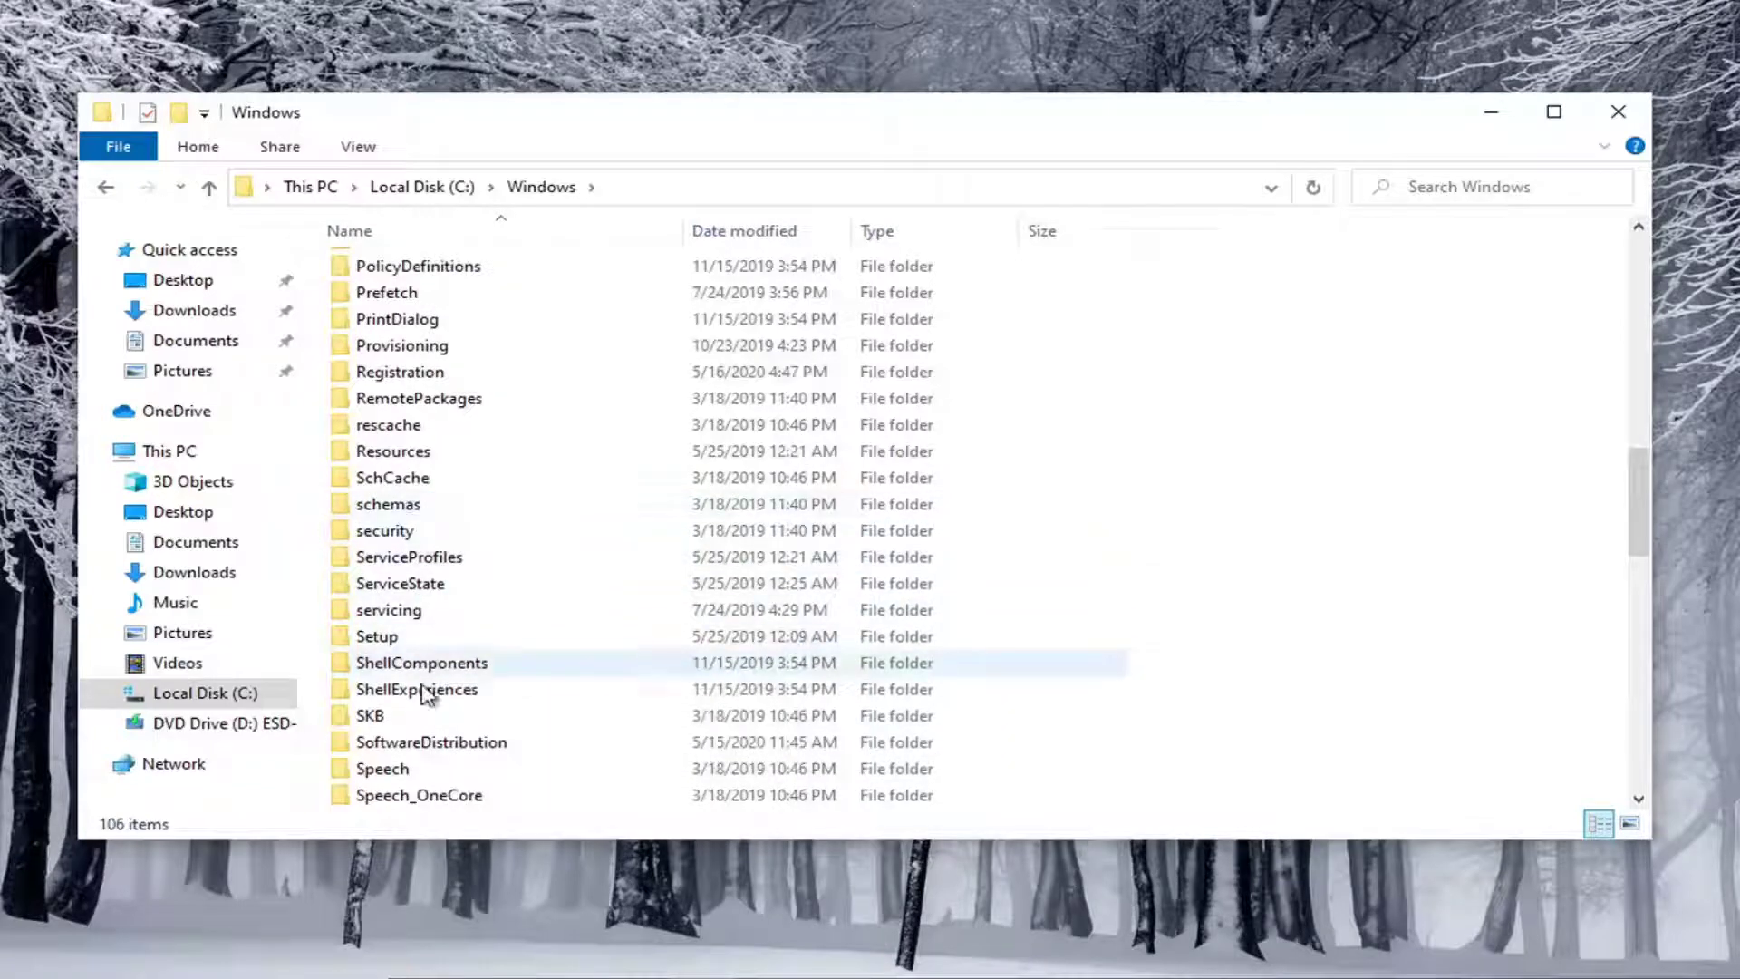
scroll(408, 725, "down", 2)
double_click(410, 694)
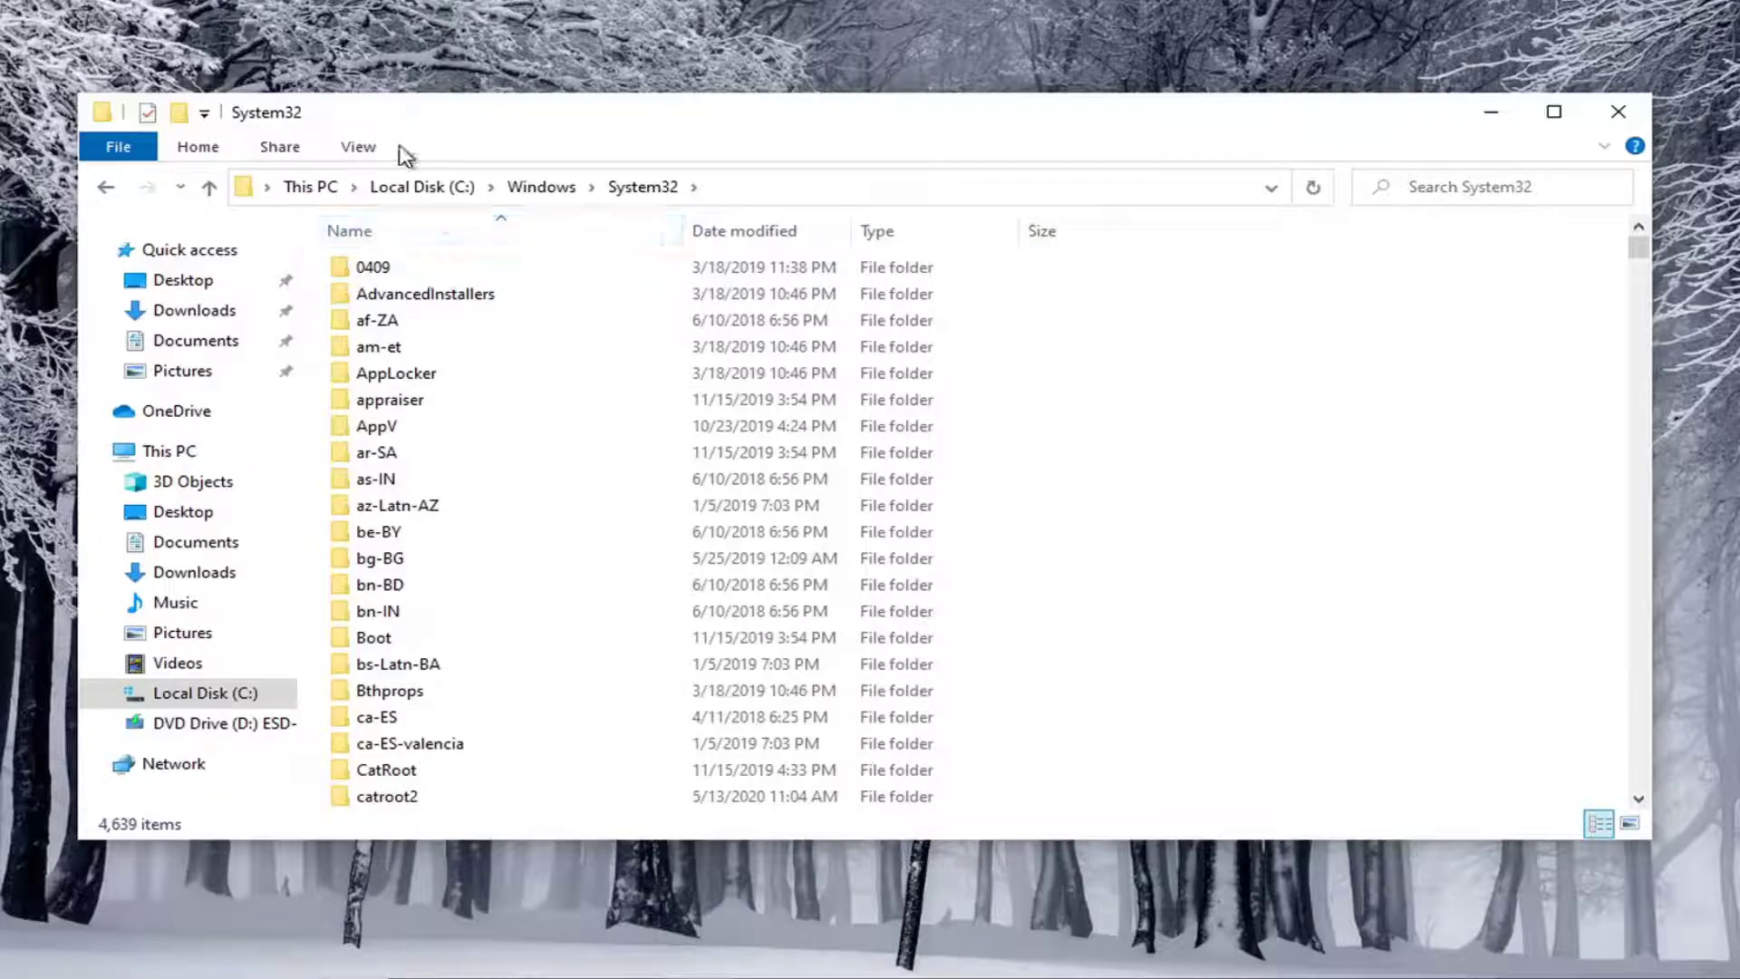
left_click(362, 149)
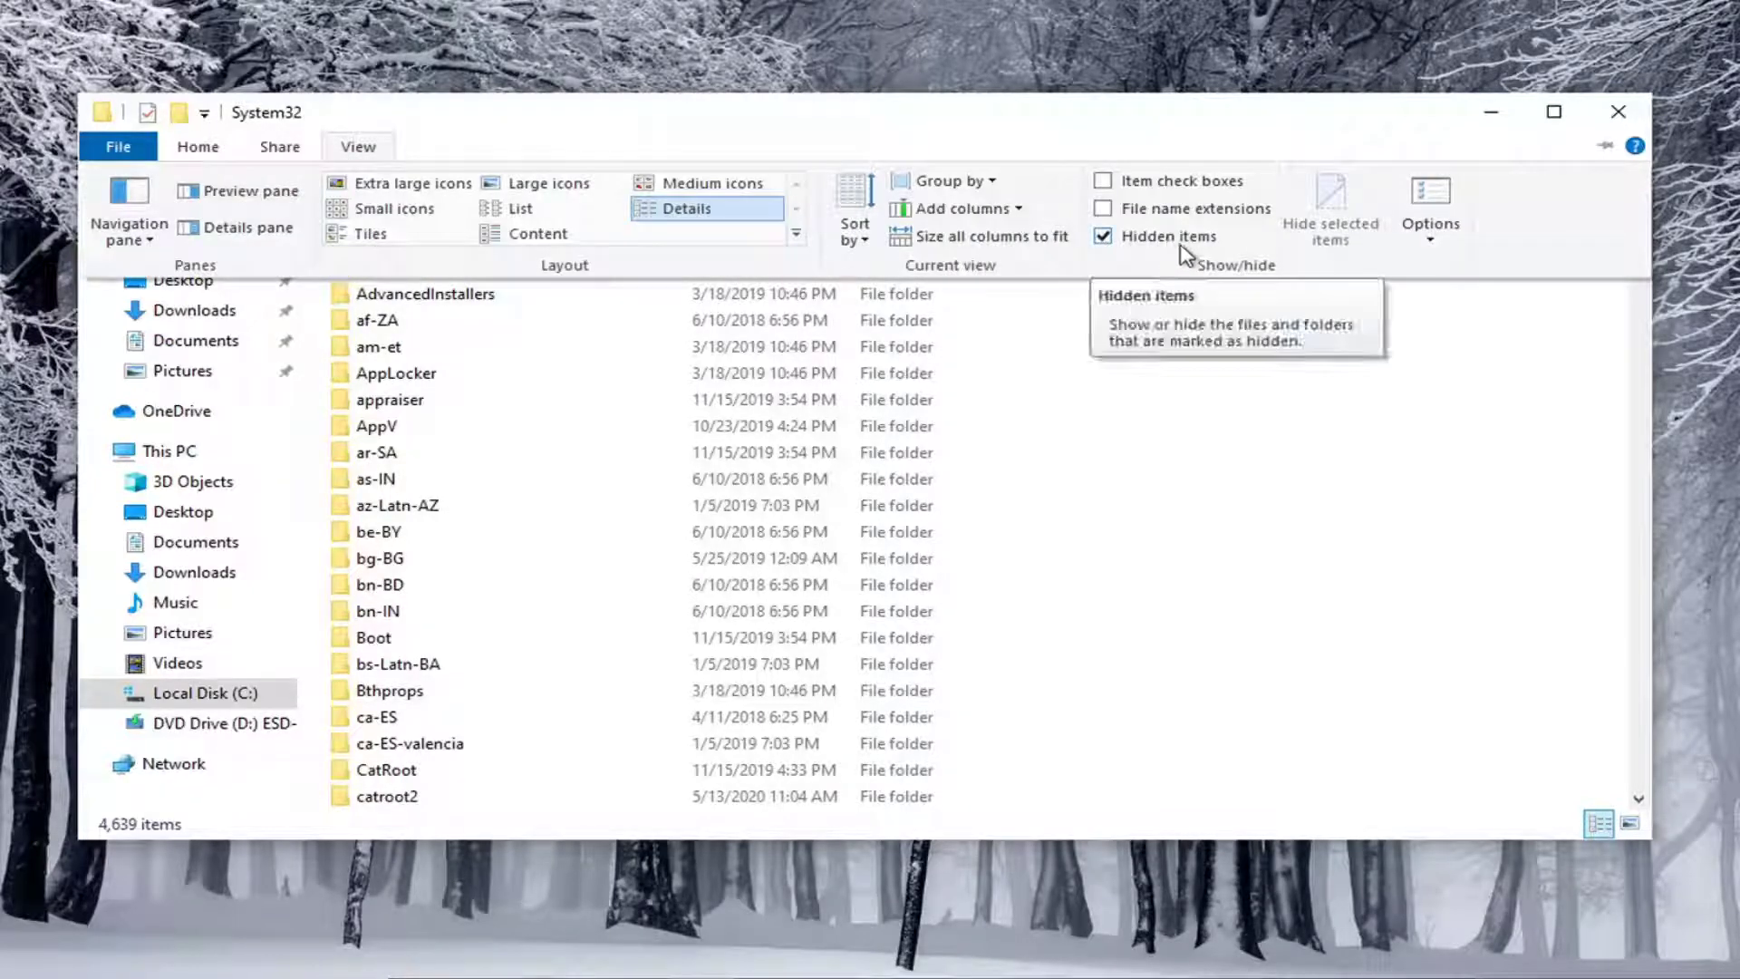
left_click(1097, 581)
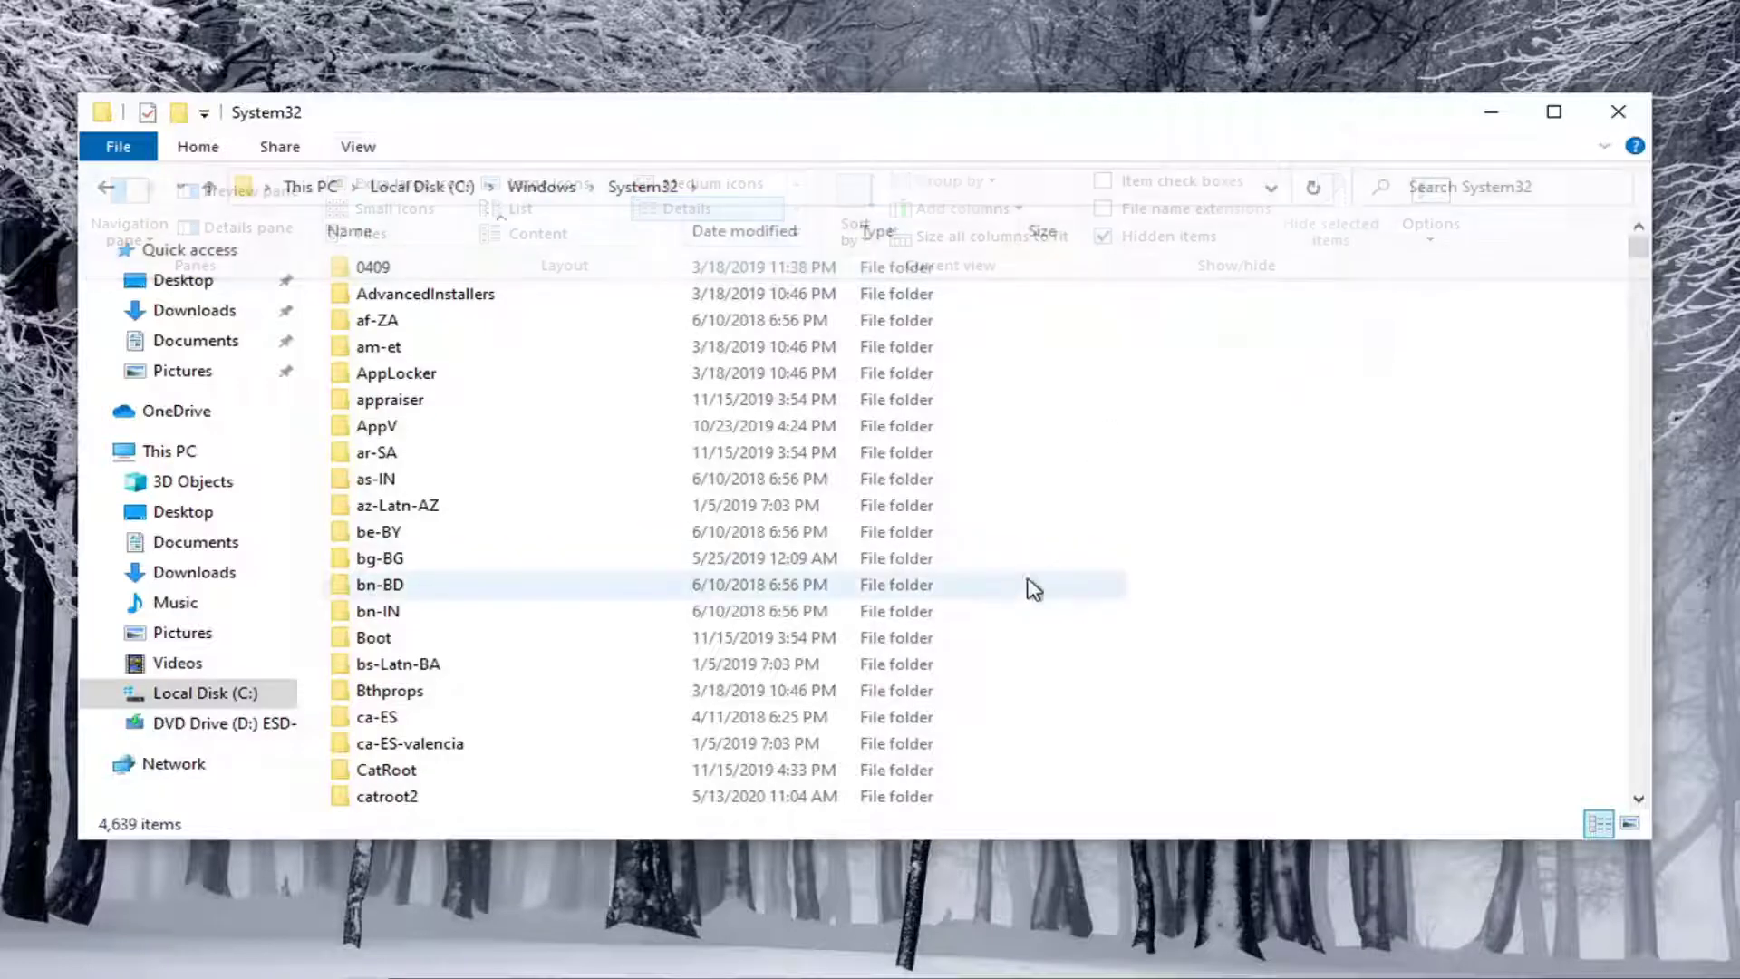
scroll(580, 589, "down", 18)
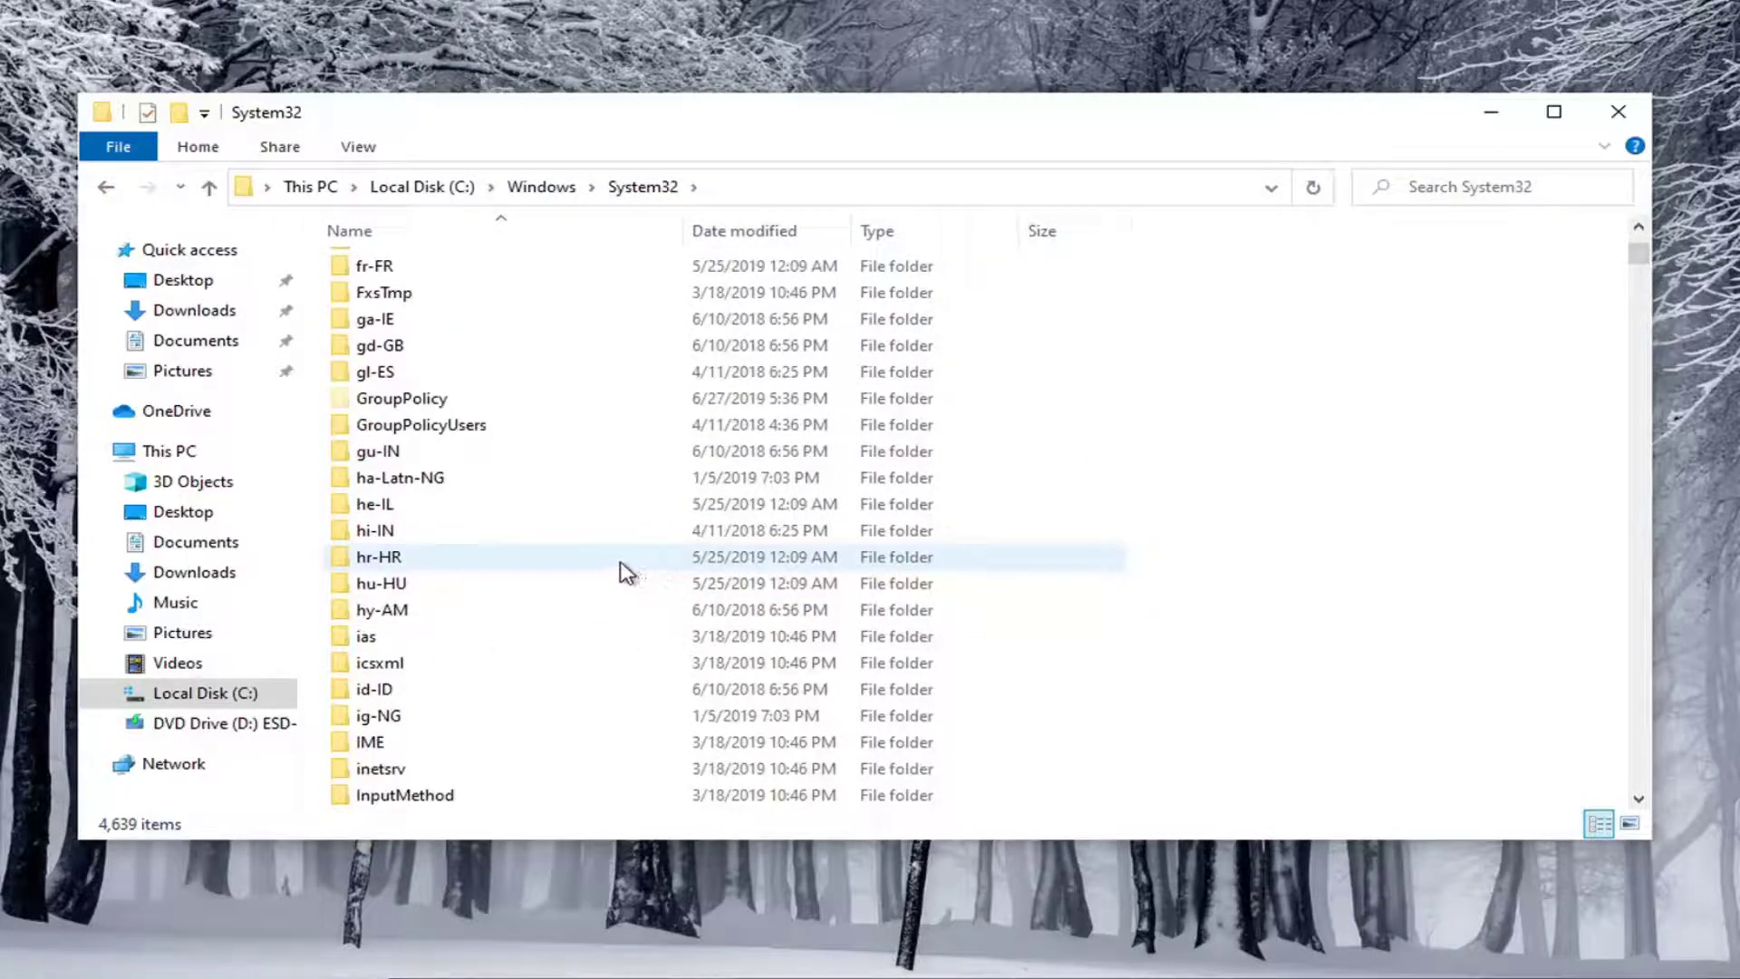
scroll(544, 569, "down", 1)
scroll(542, 568, "down", 20)
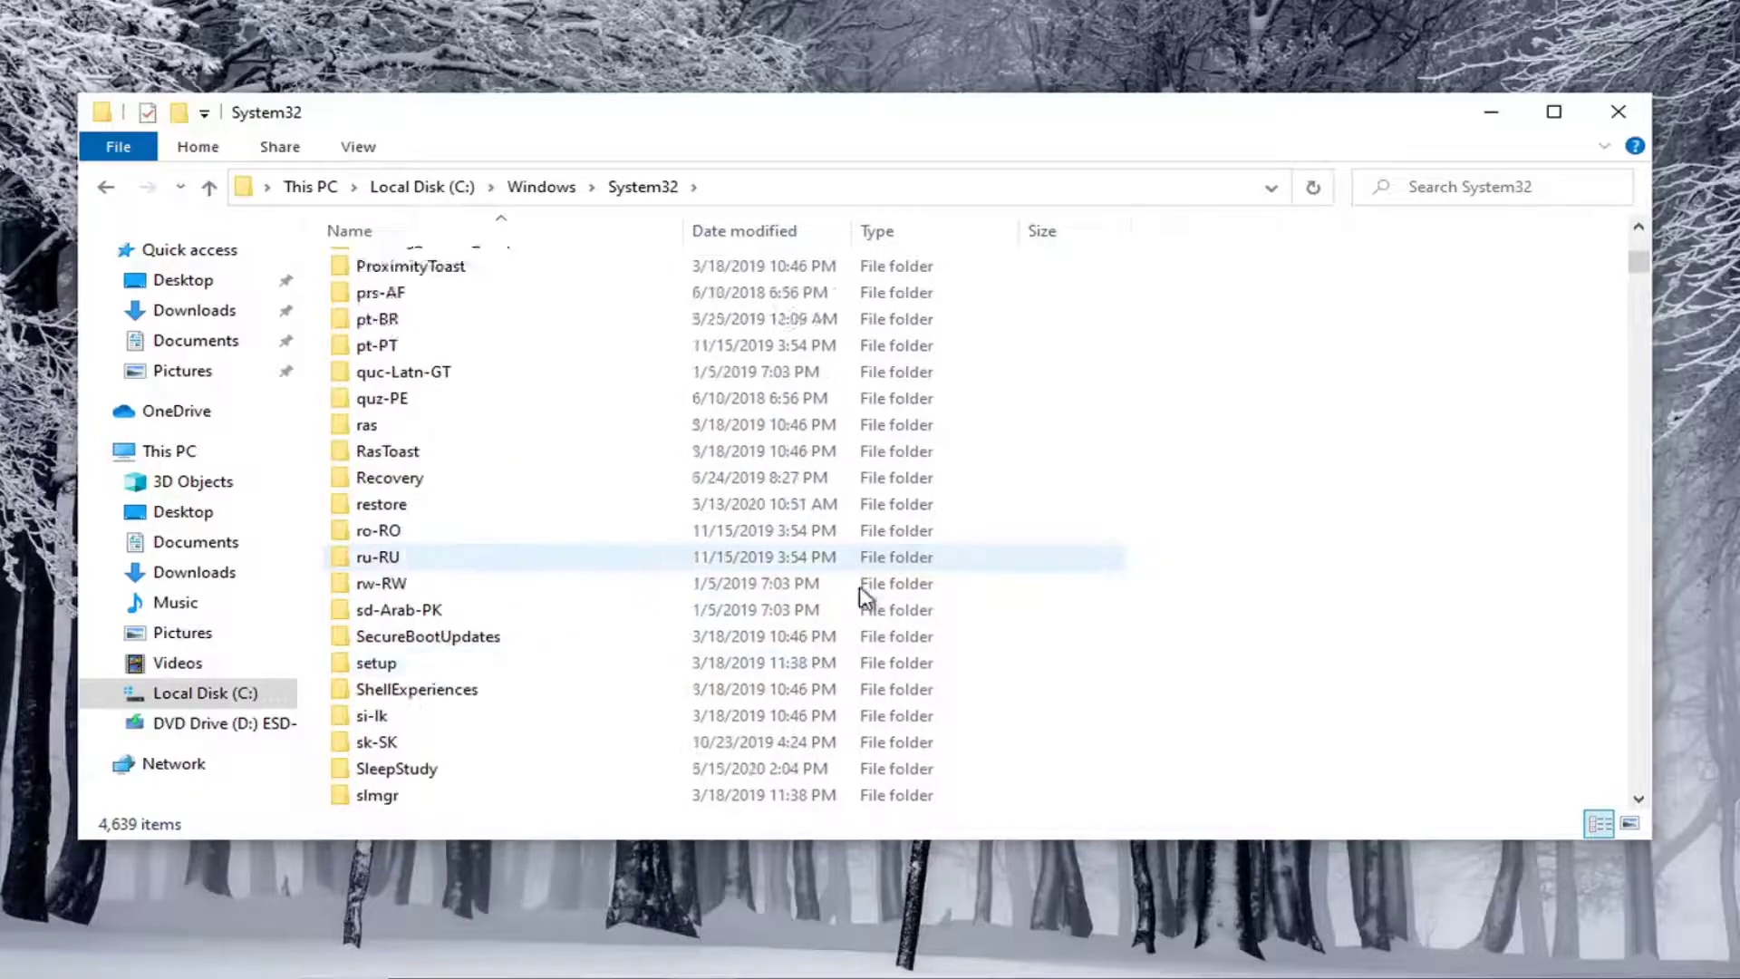
left_click_drag(1643, 286, 1642, 433)
scroll(530, 535, "up", 8)
scroll(504, 555, "down", 12)
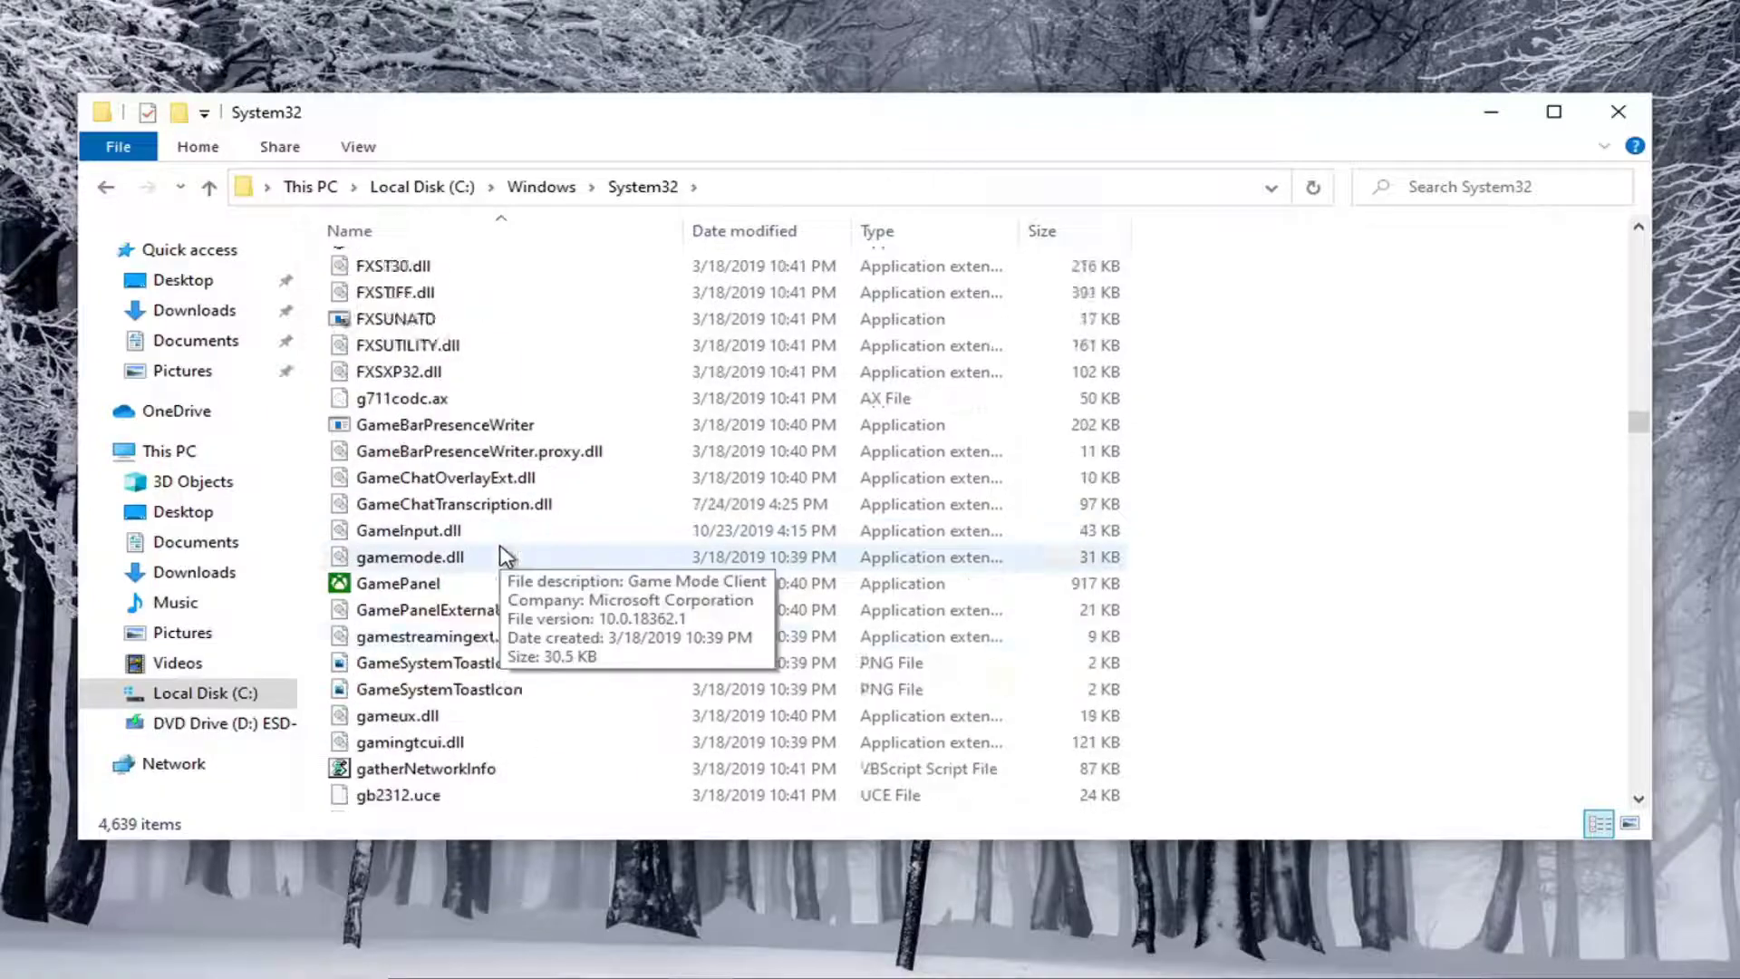
scroll(496, 553, "down", 20)
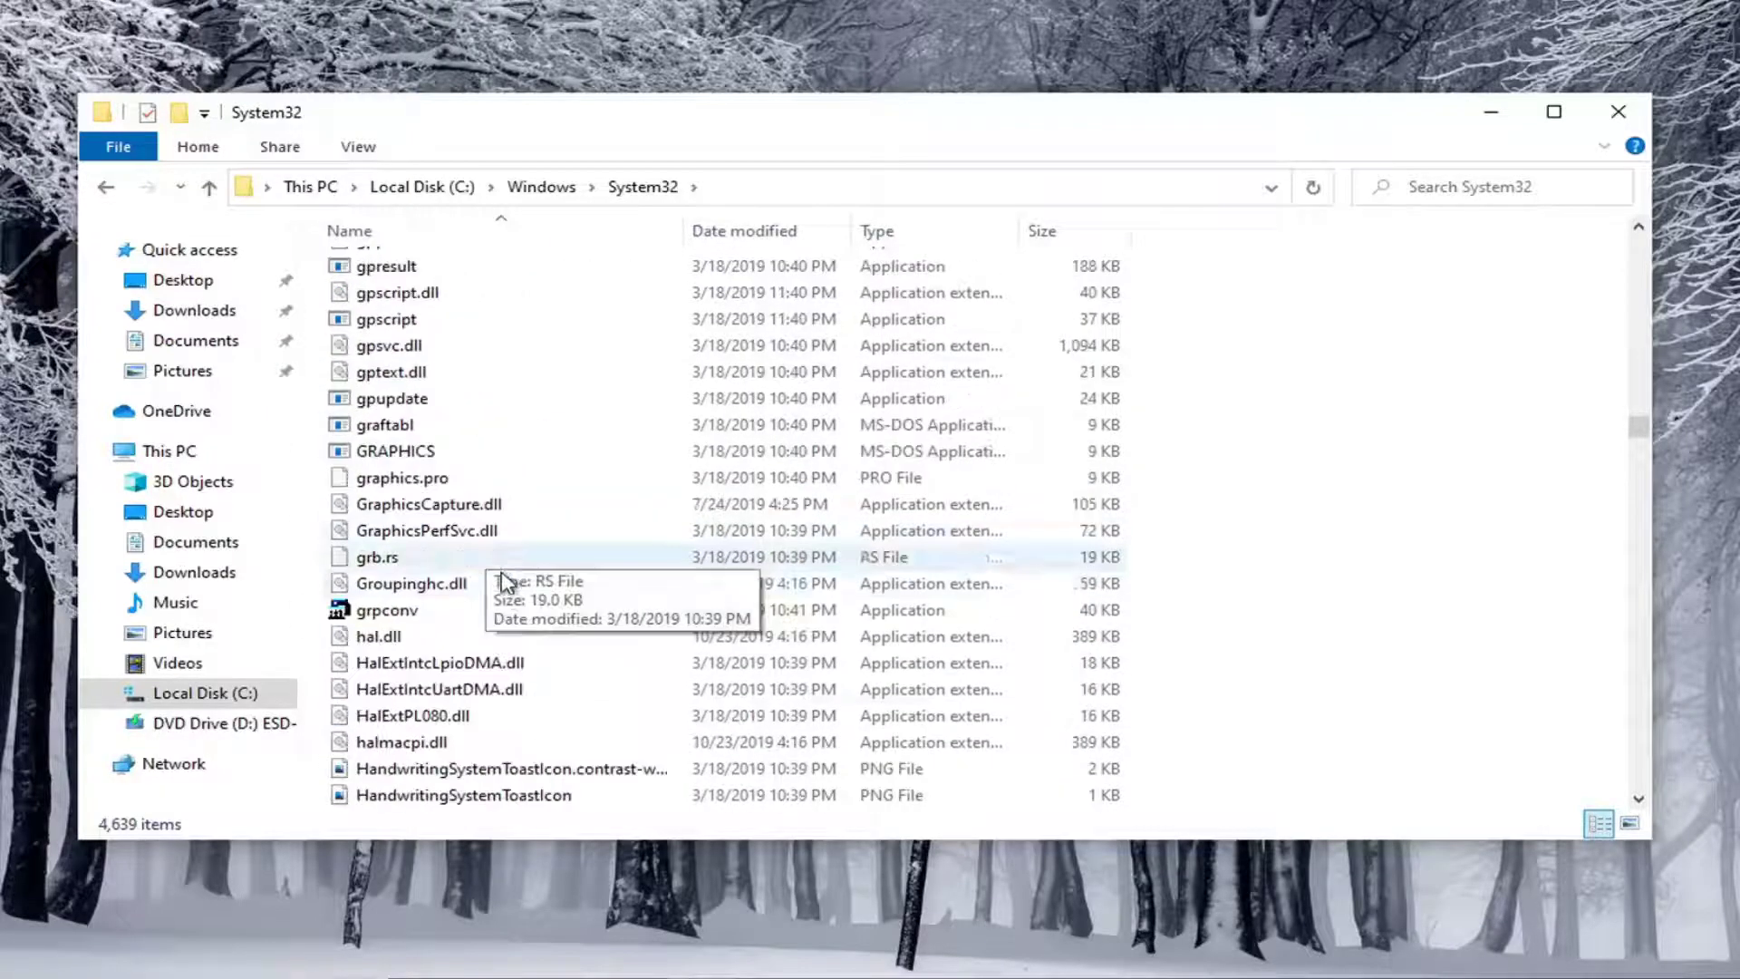
scroll(491, 600, "down", 20)
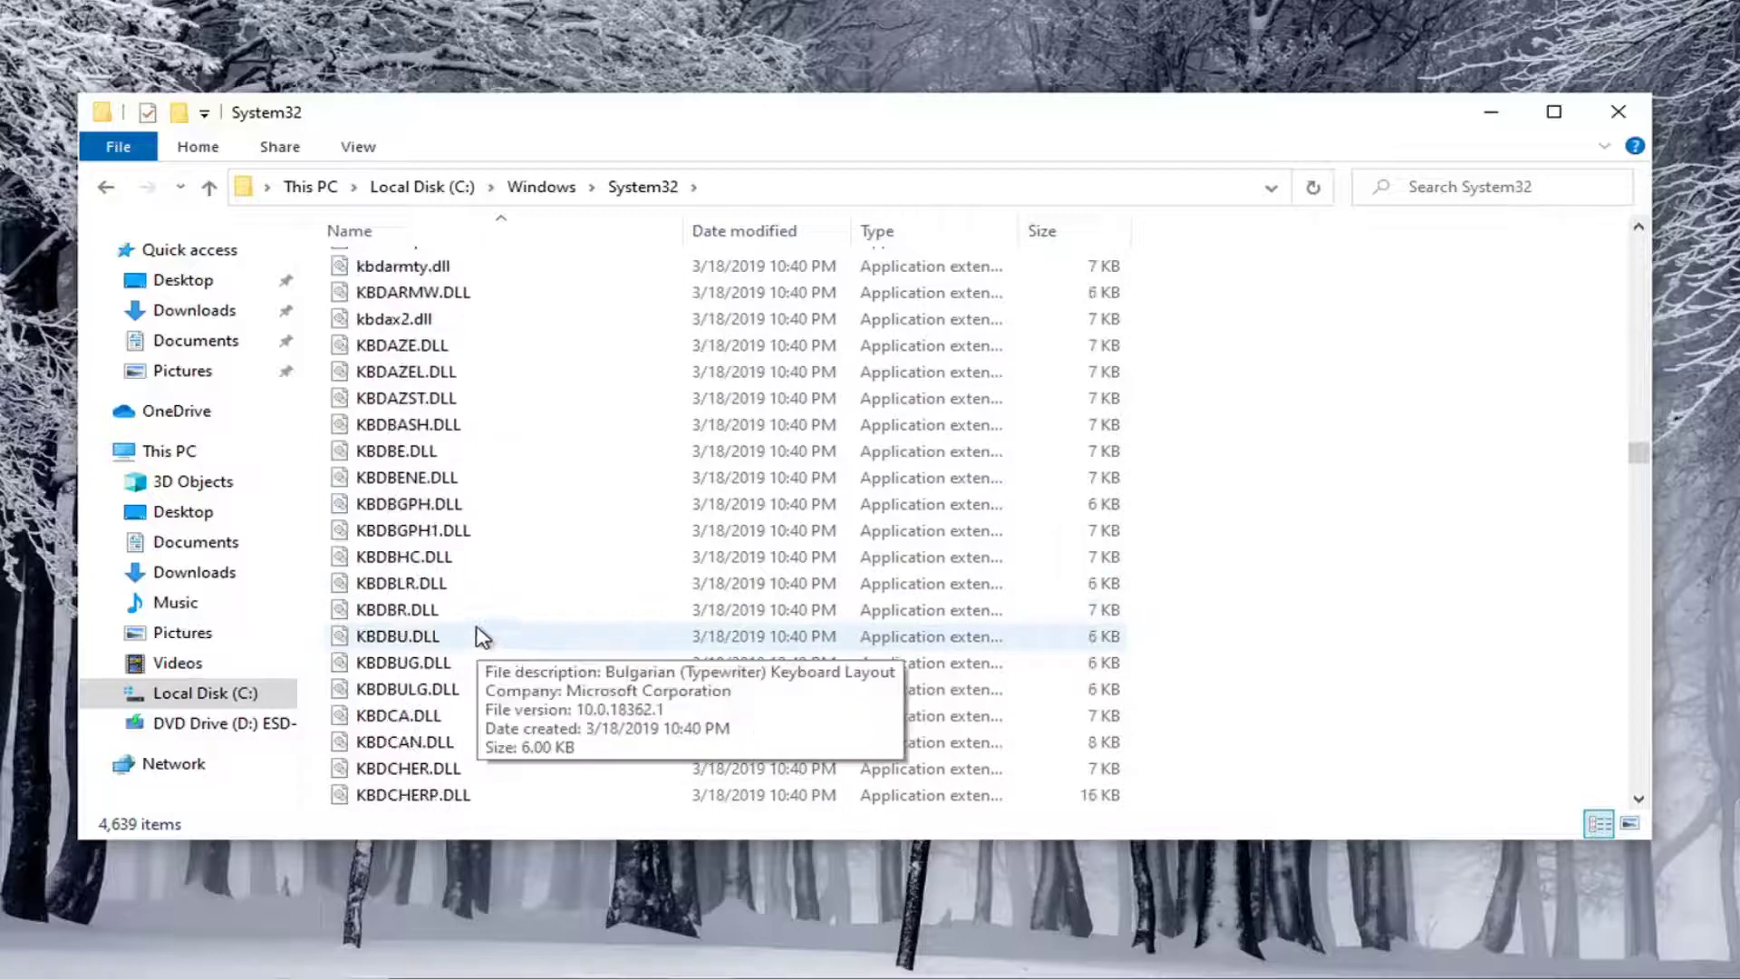
scroll(481, 712, "down", 15)
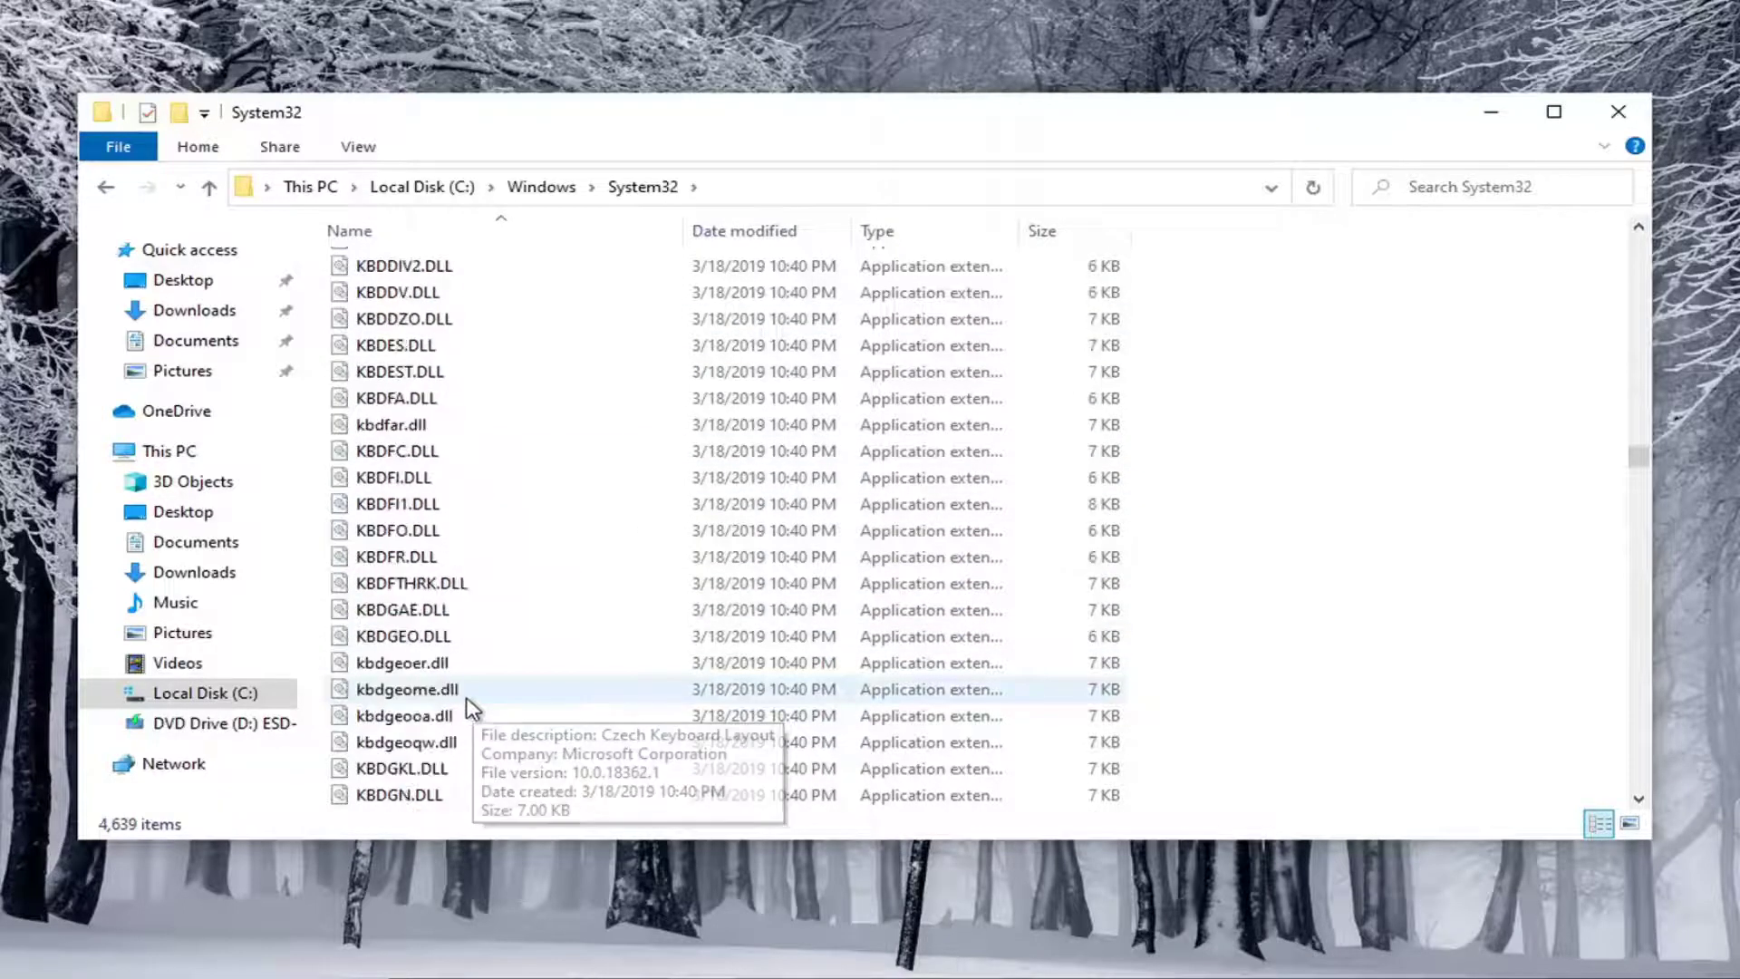
left_click(689, 503)
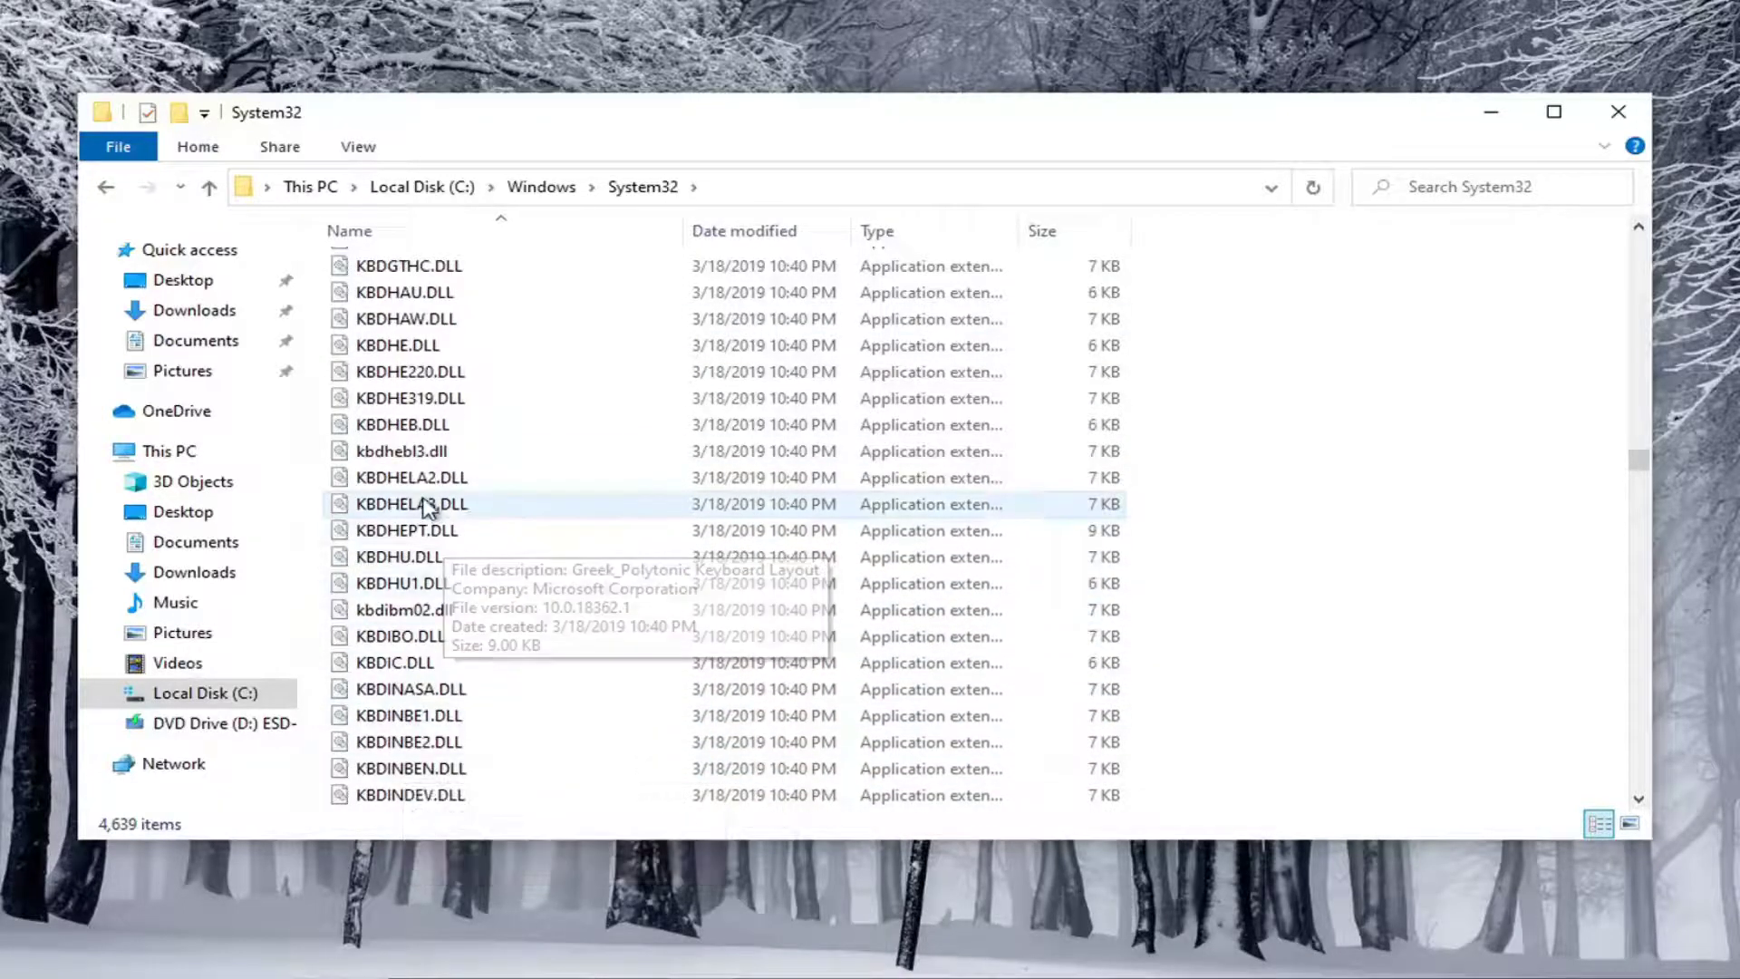
mouse_move(374, 624)
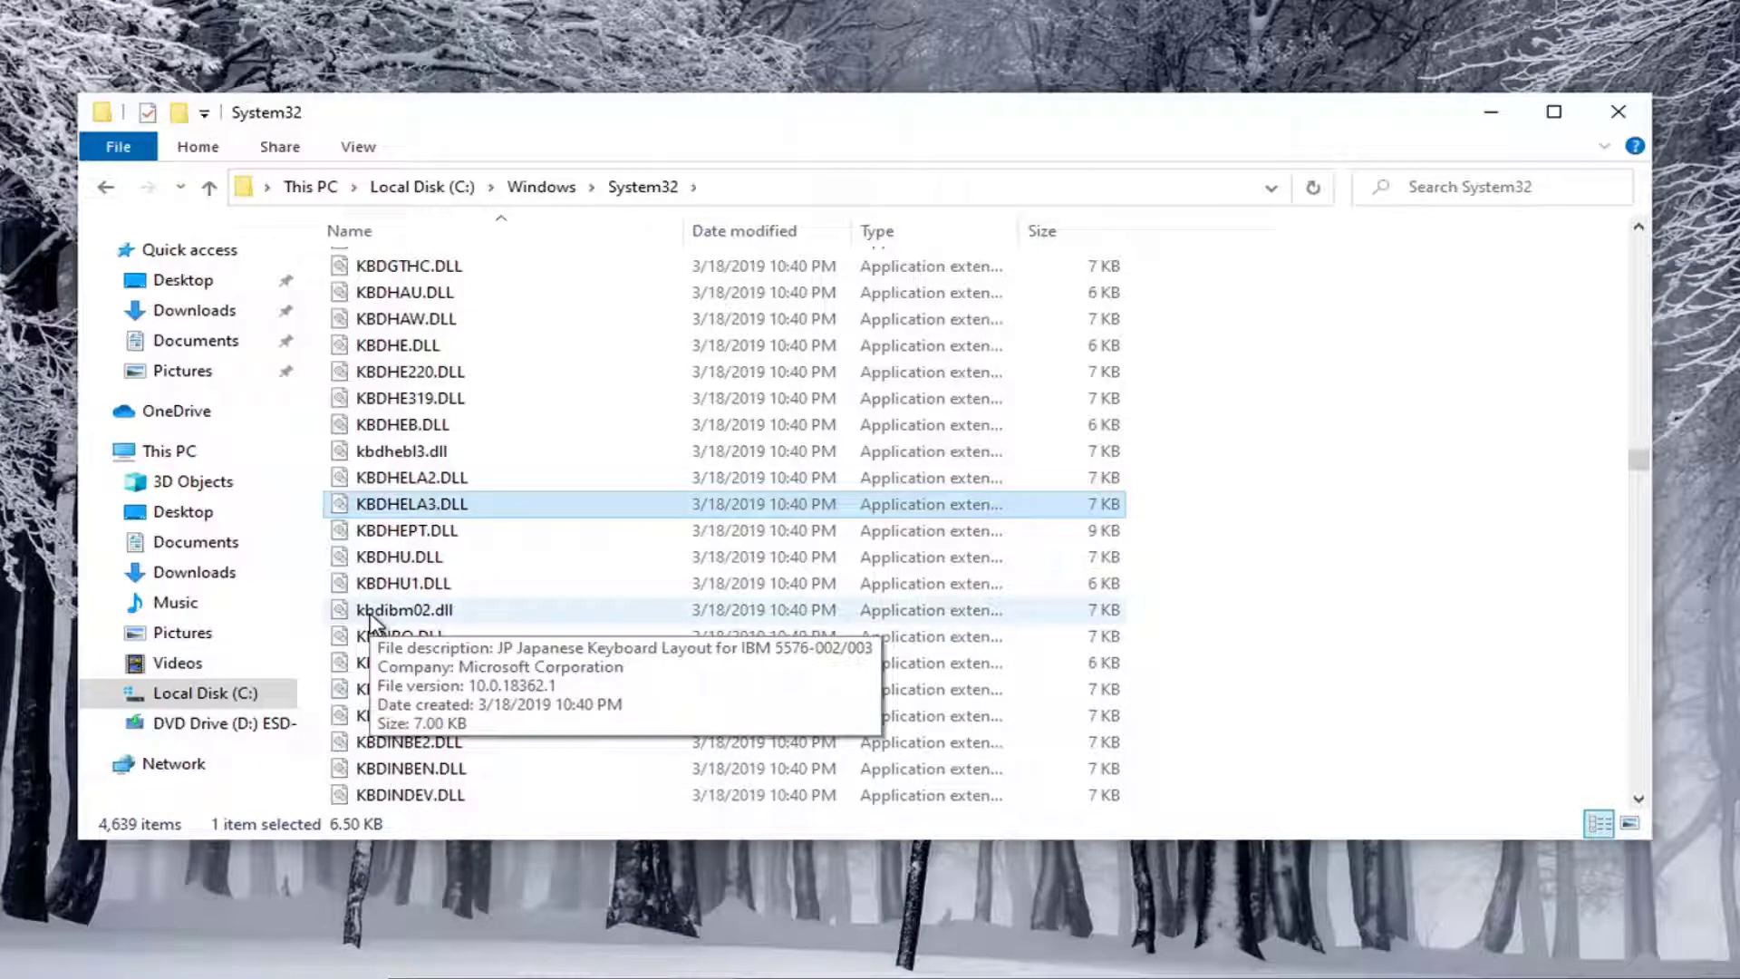
type("msvcp")
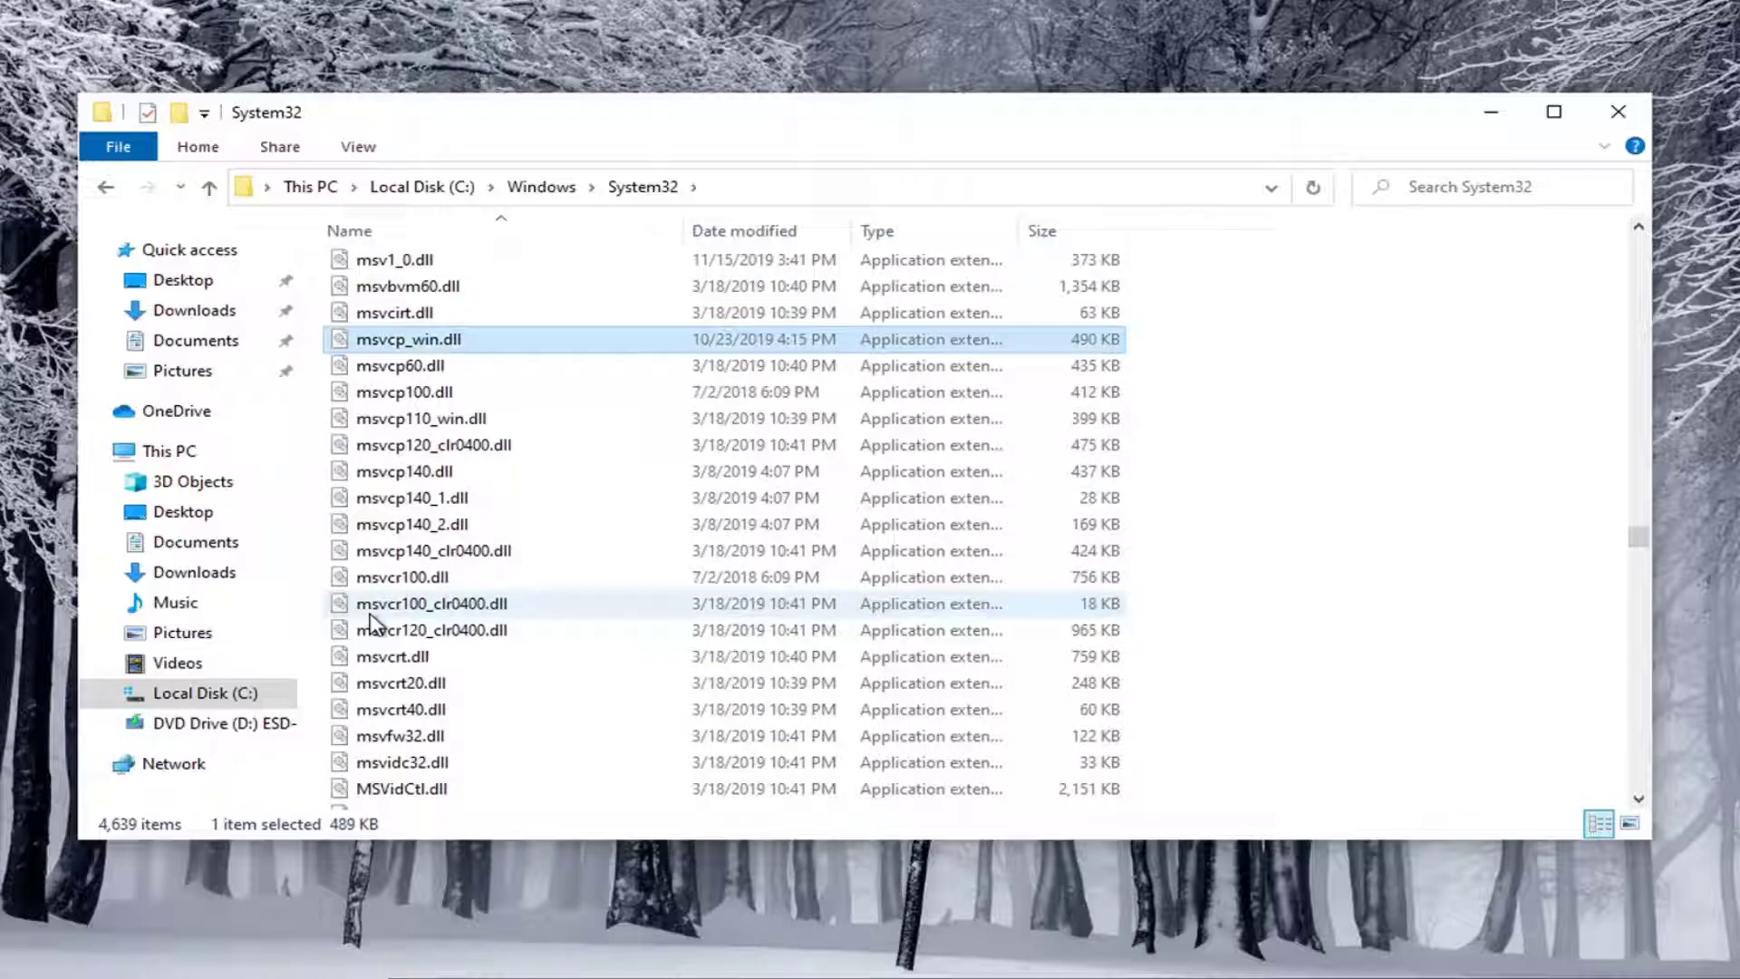
key("Home")
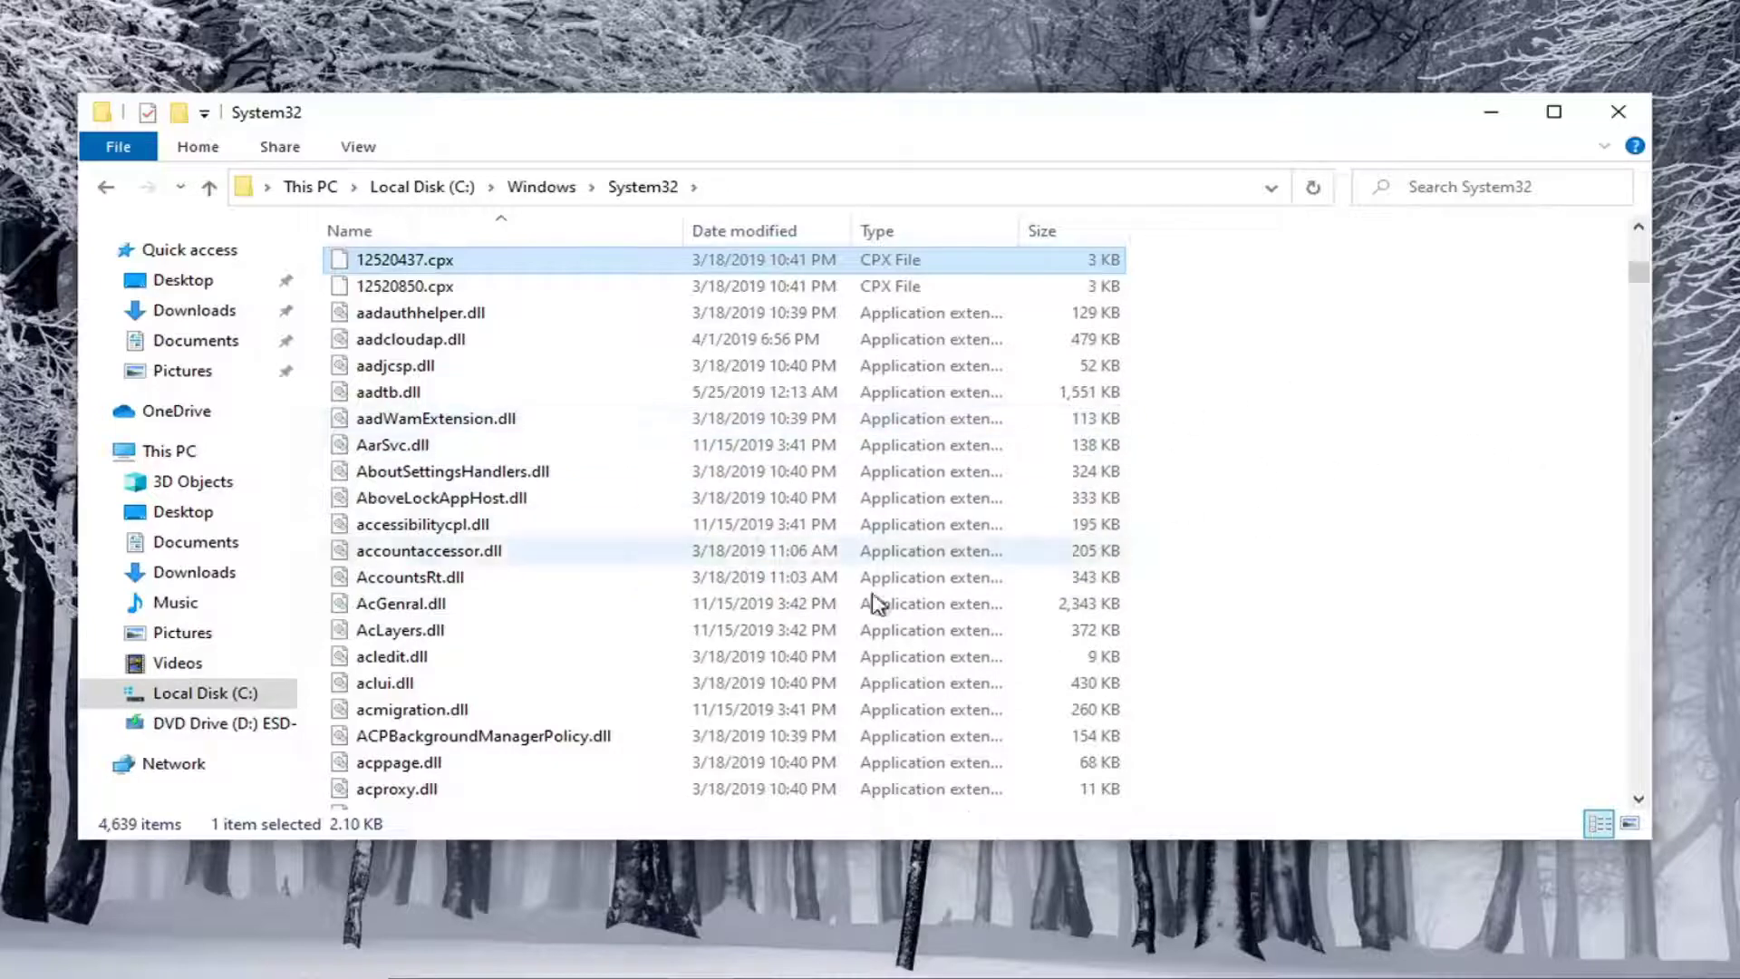
Move msvcp140.dll from the Desktop into System32, replacing the existing file with administrator permission
right_click(428, 470)
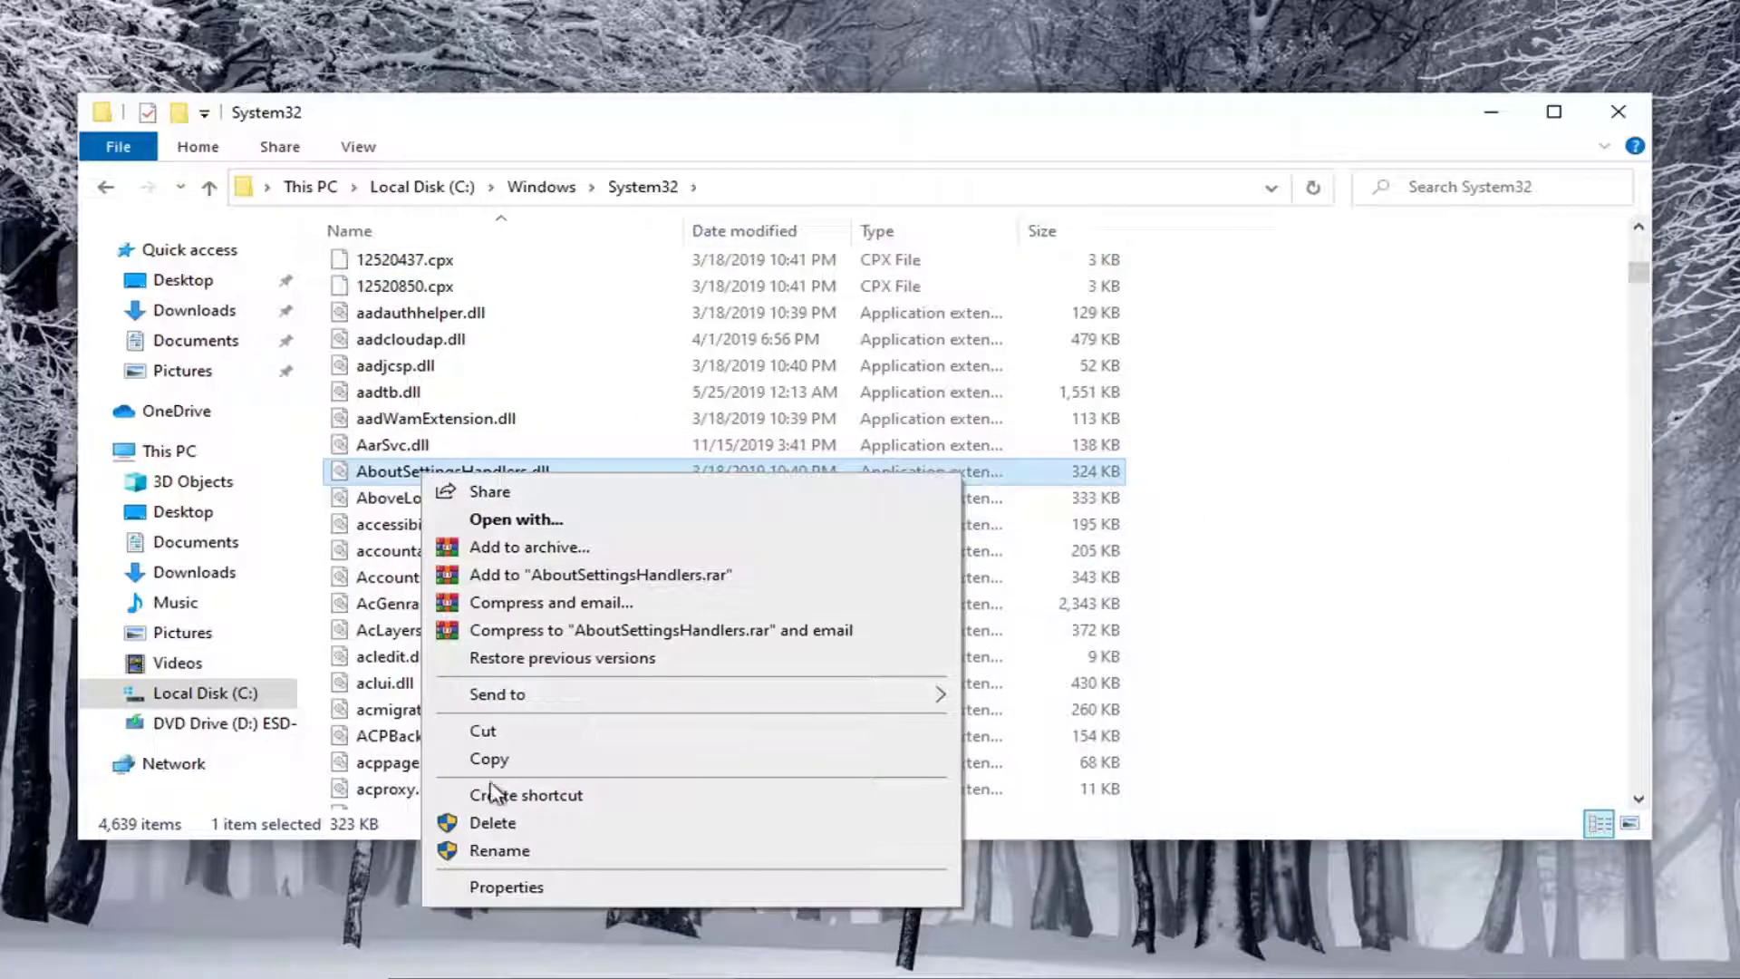
left_click(435, 392)
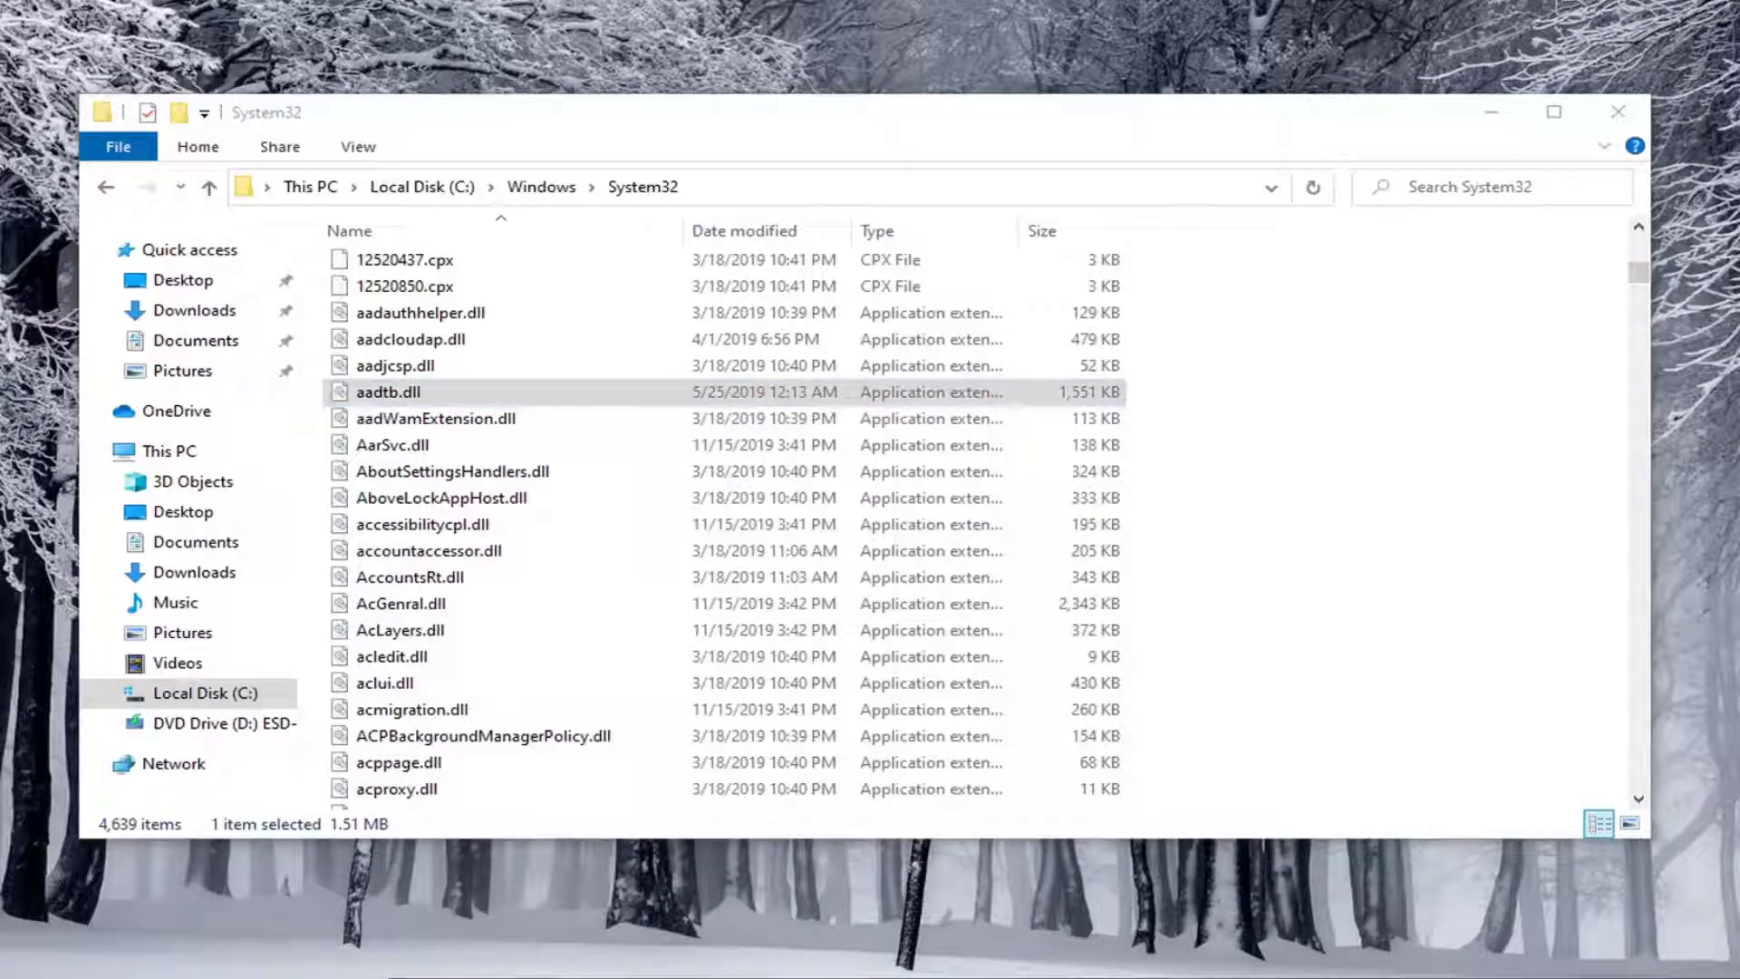
left_click_drag(358, 193, 1336, 397)
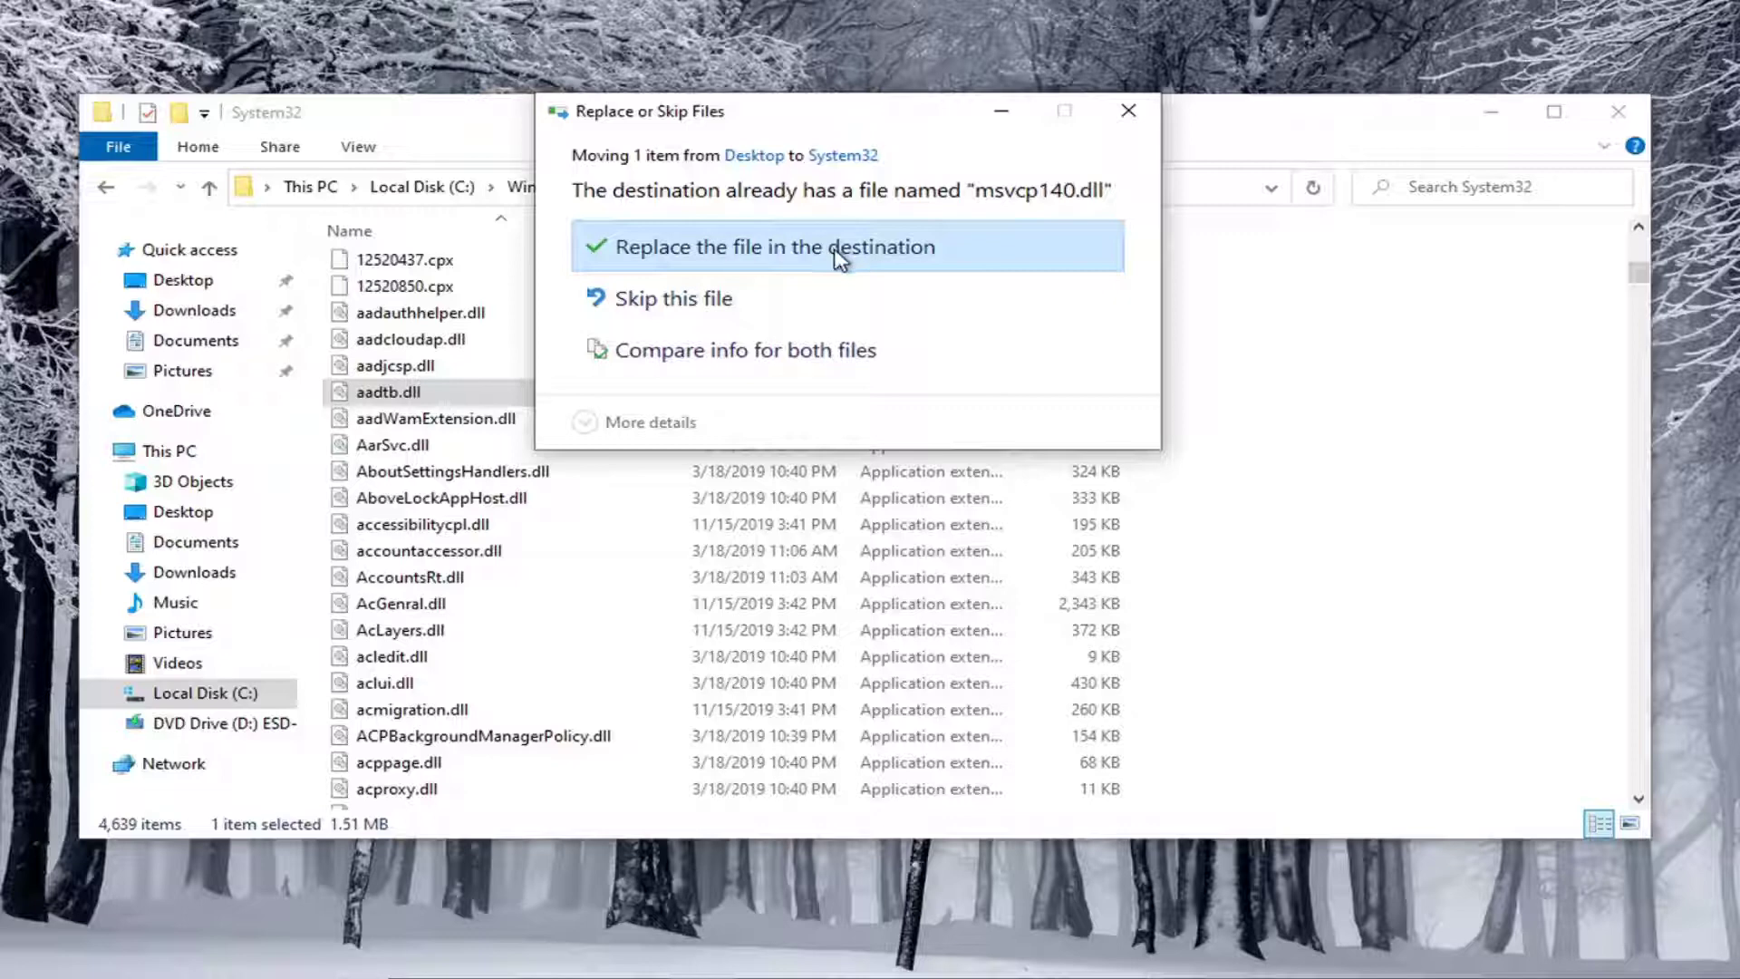
left_click(700, 262)
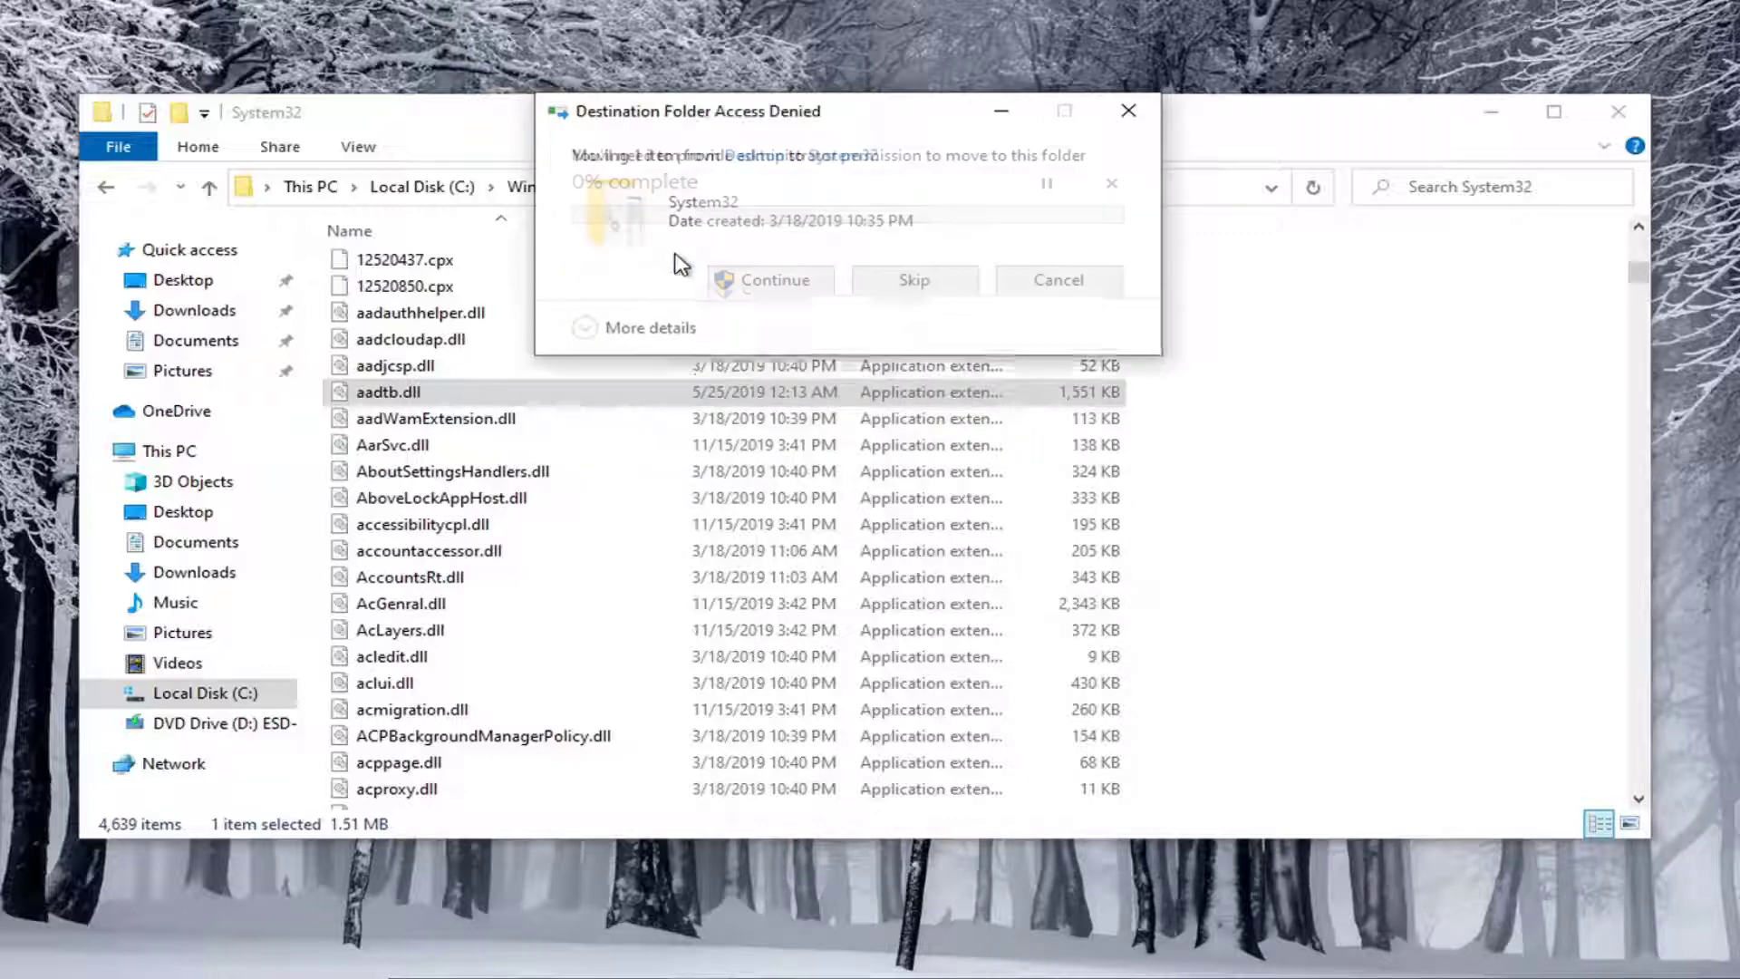
left_click(767, 283)
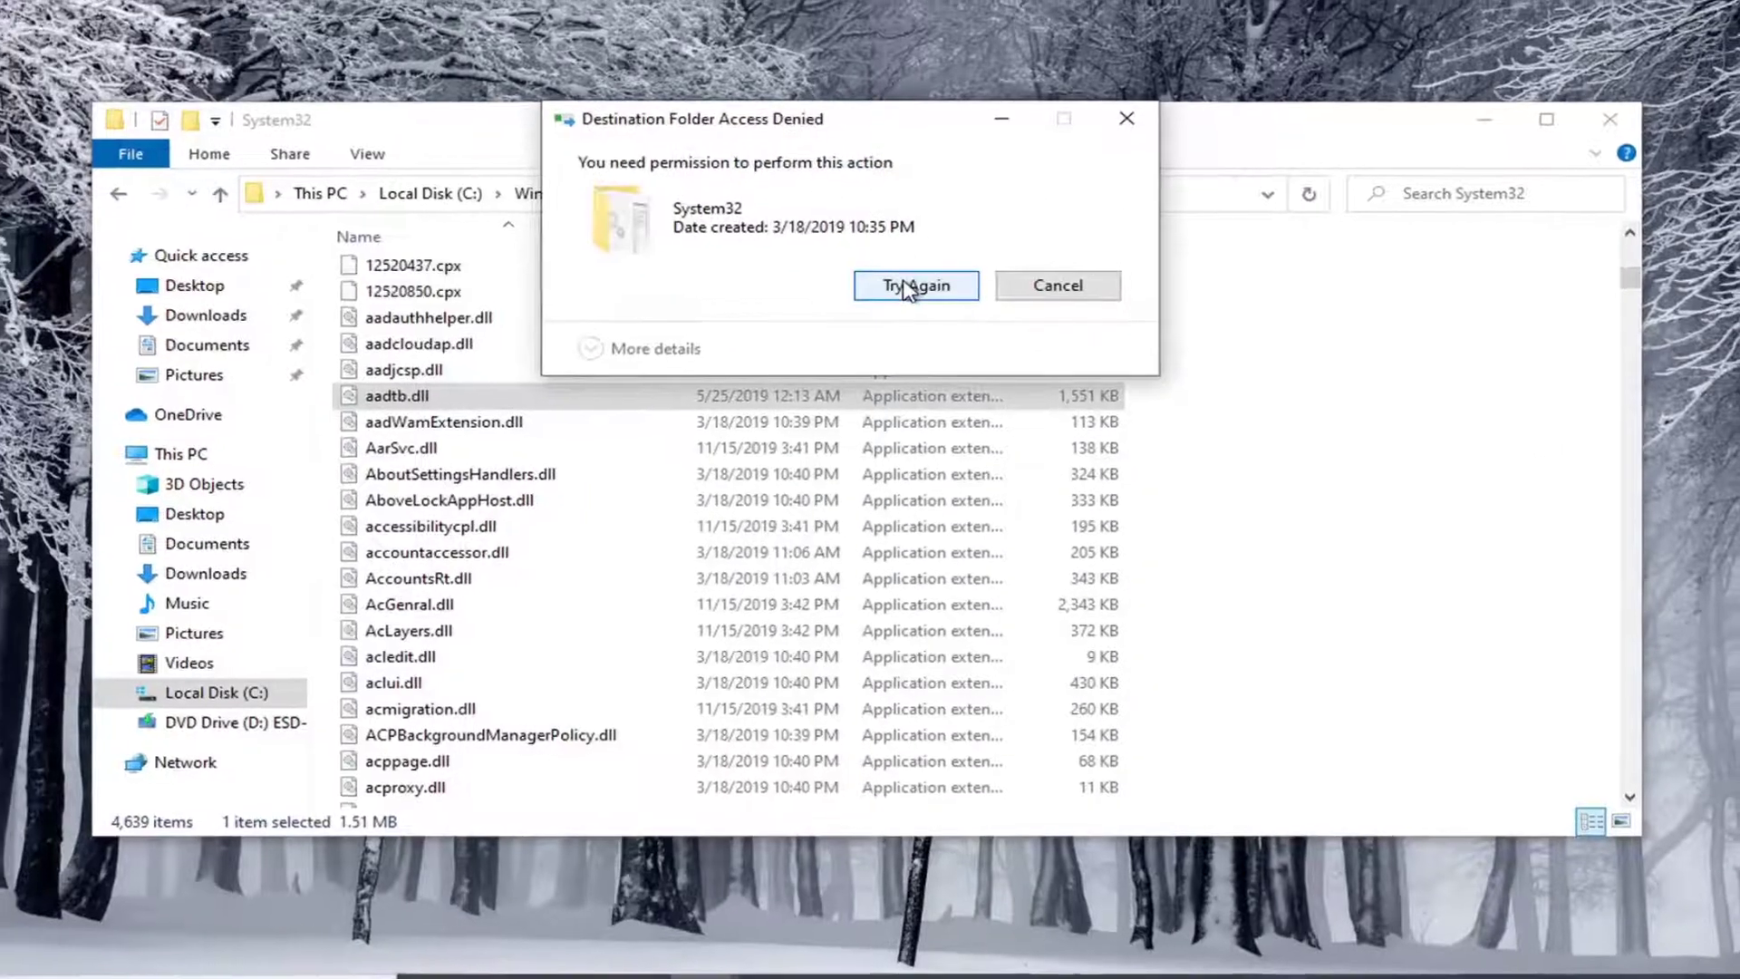
left_click(909, 288)
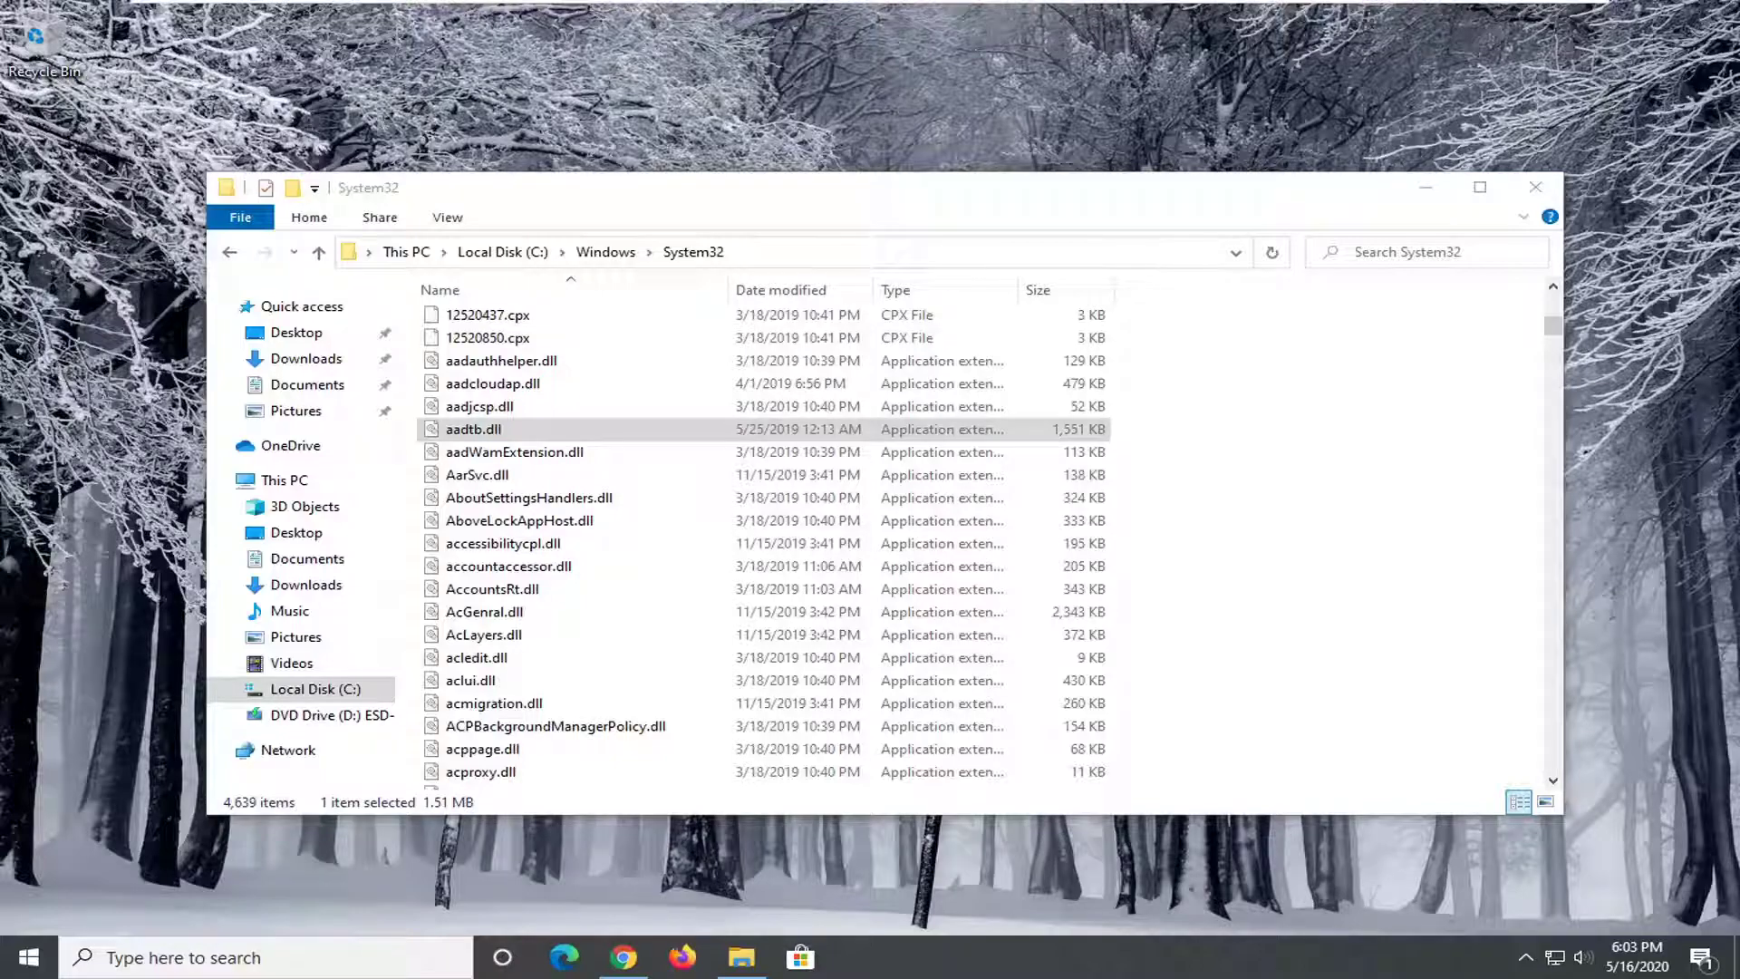
Close the System32 window and choose Restart from the Start menu's Power options
left_click(1535, 186)
left_click(29, 957)
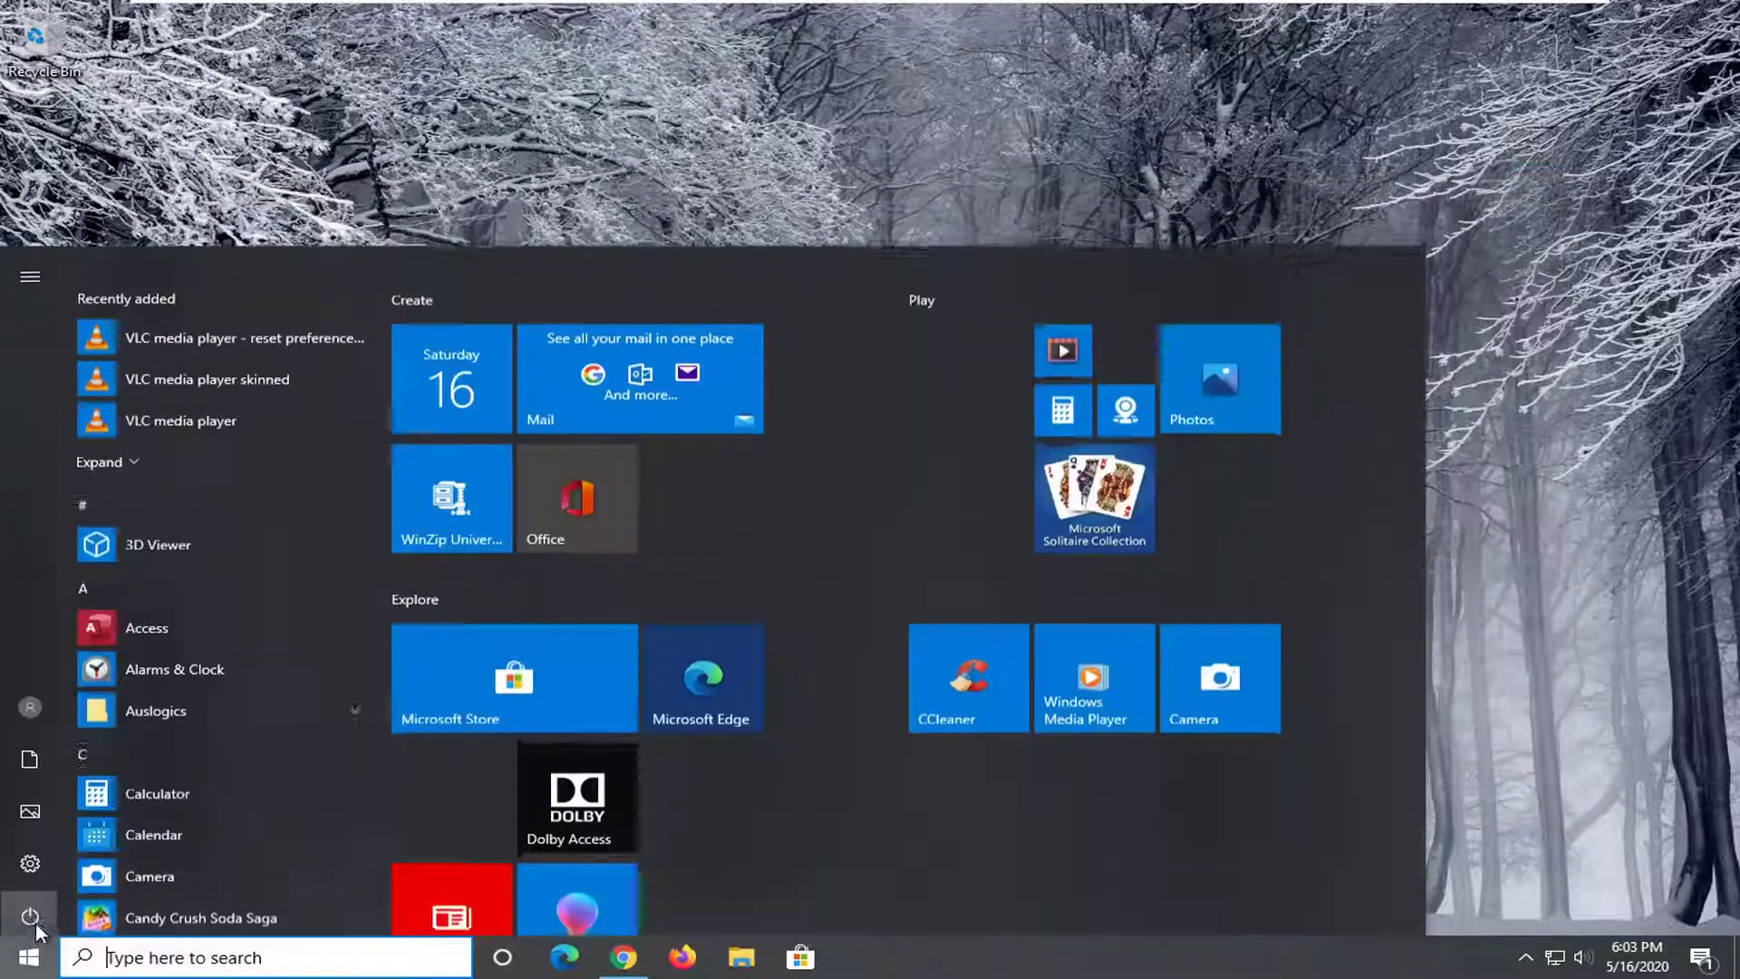
left_click(41, 909)
left_click(630, 966)
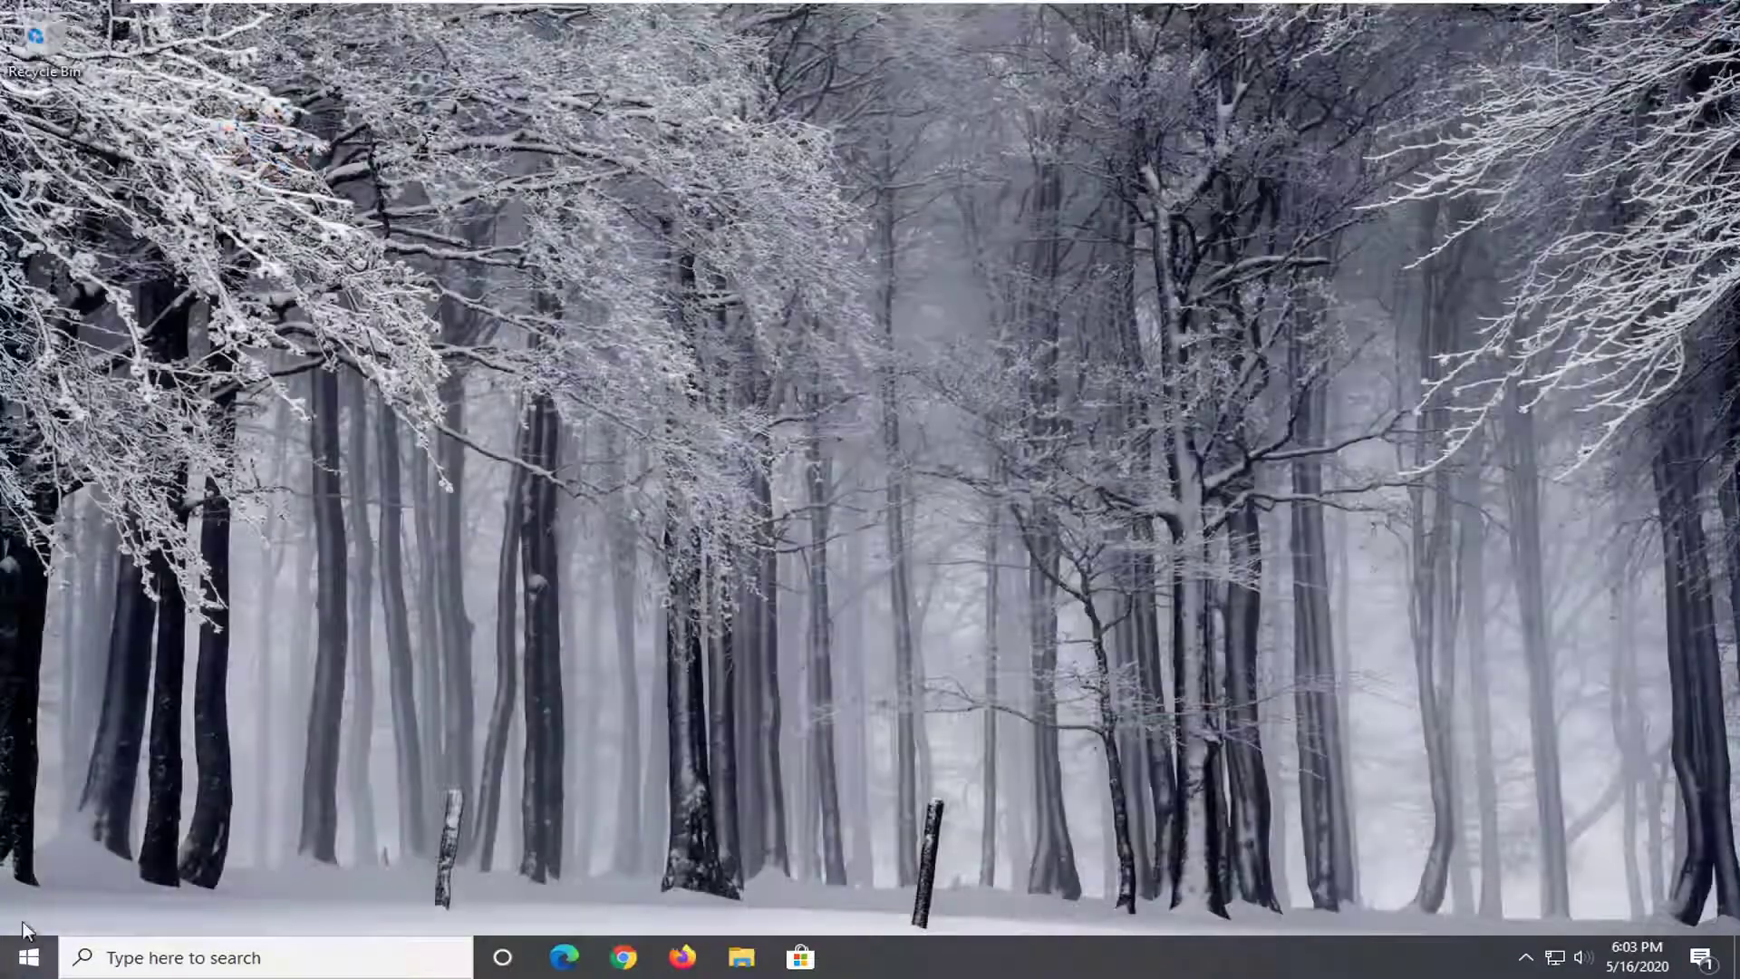
left_click(28, 957)
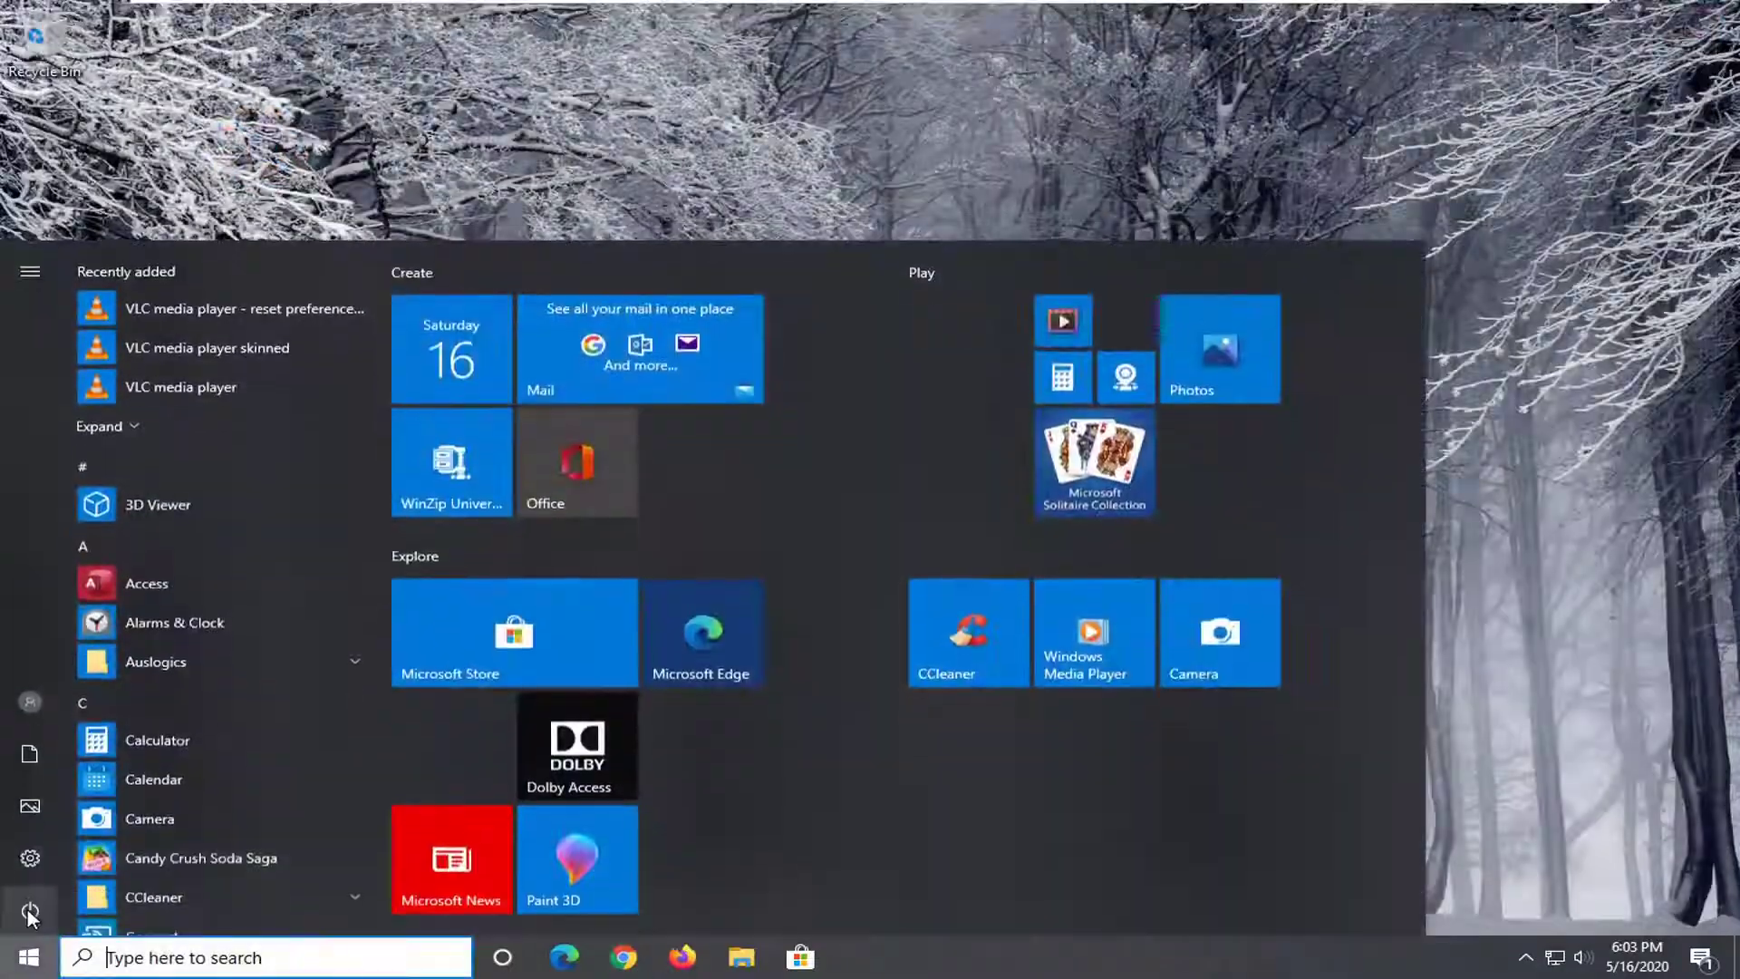
left_click(30, 909)
left_click(100, 858)
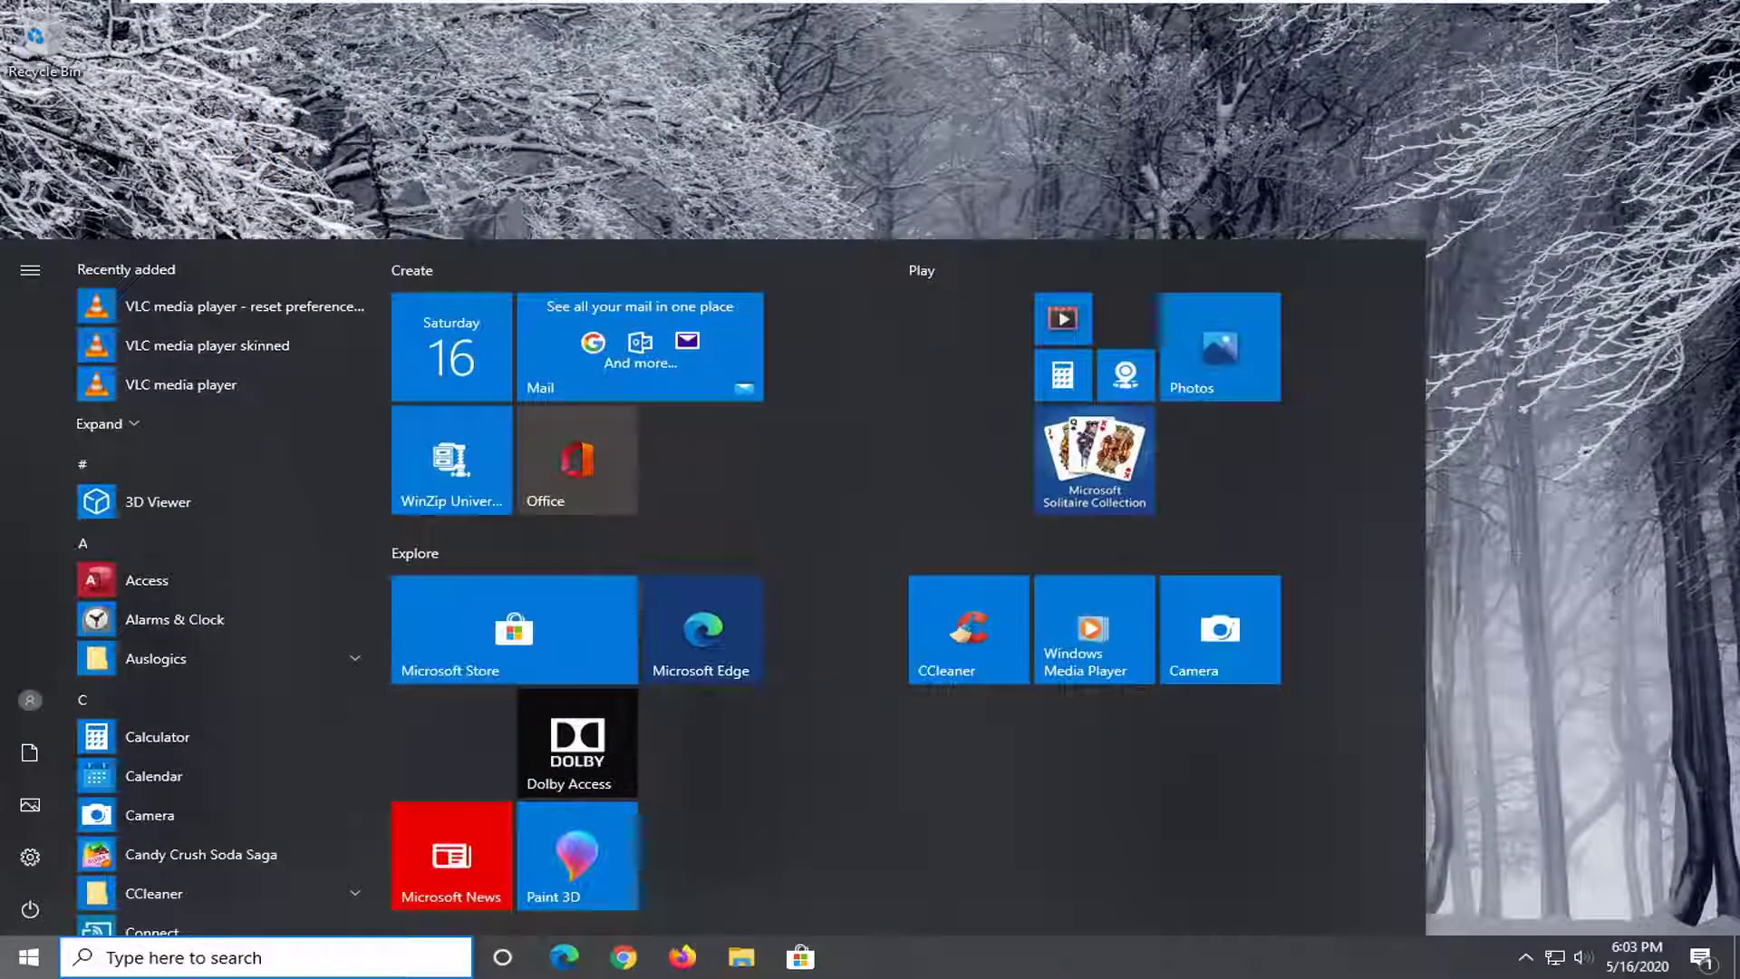